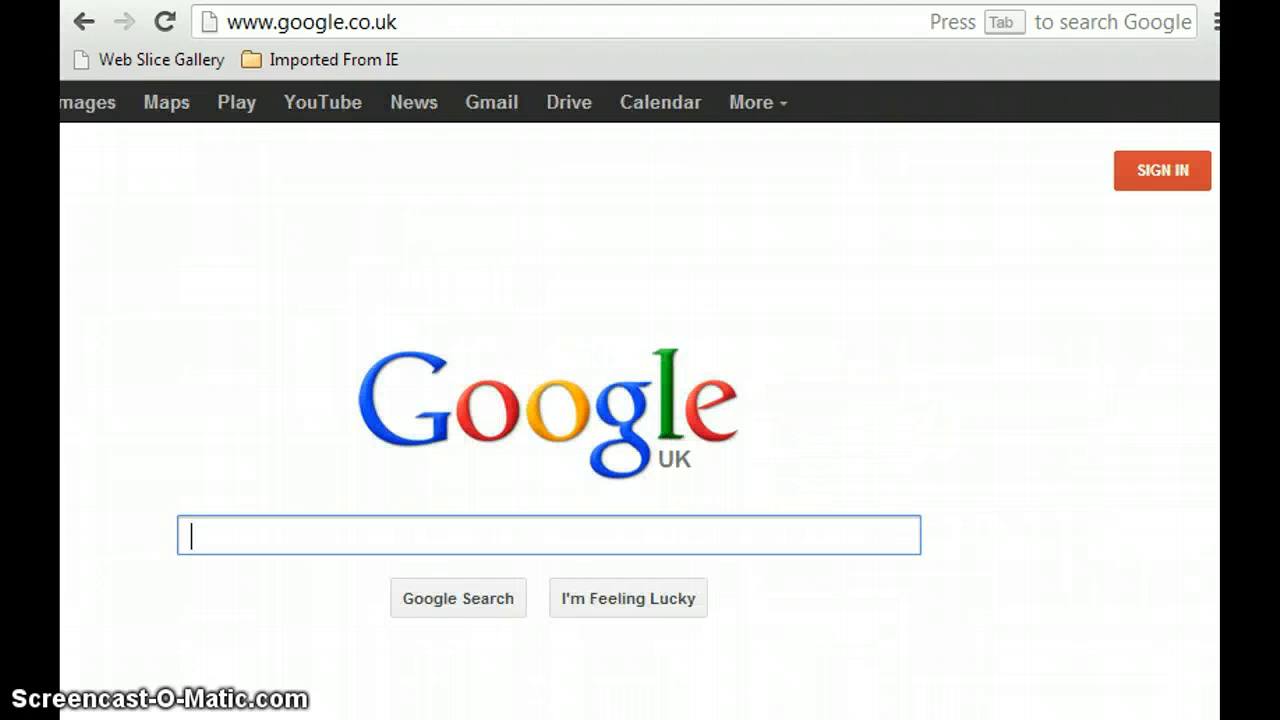
# Step: Sign in to the Google account with the account's e-mail address and password
pyautogui.click(1143, 175)
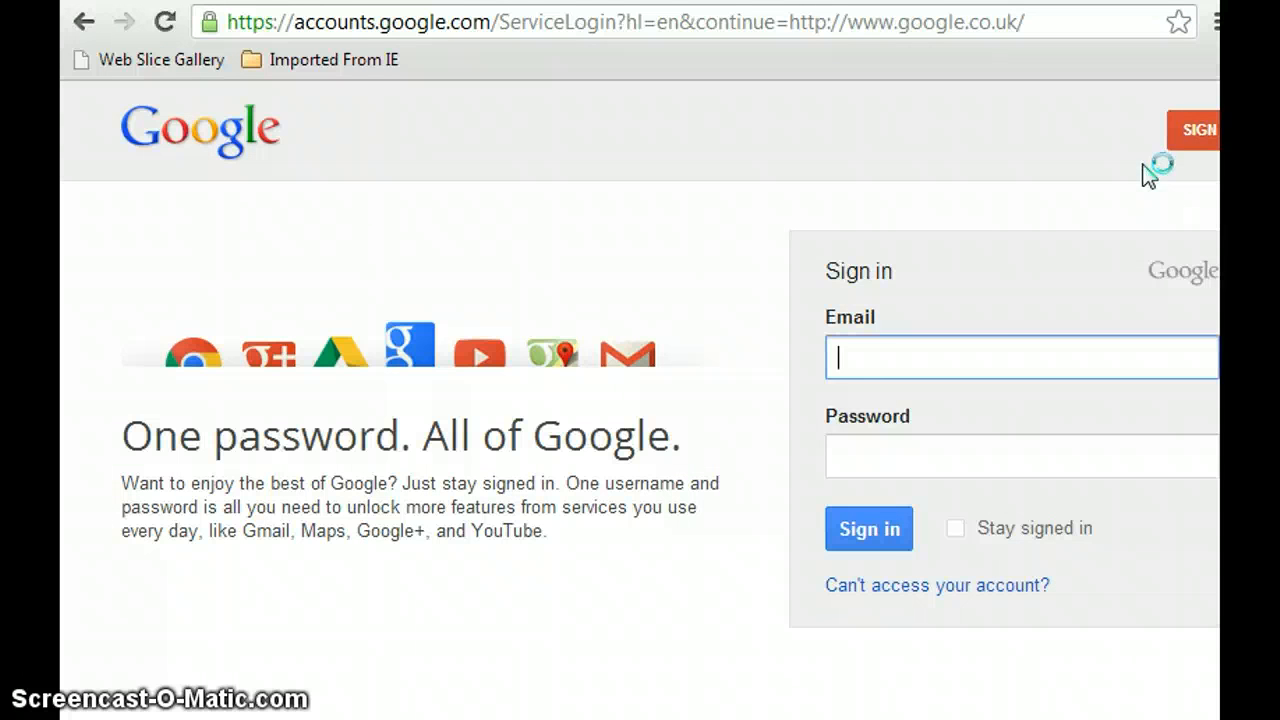
pyautogui.click(845, 350)
pyautogui.write('w')
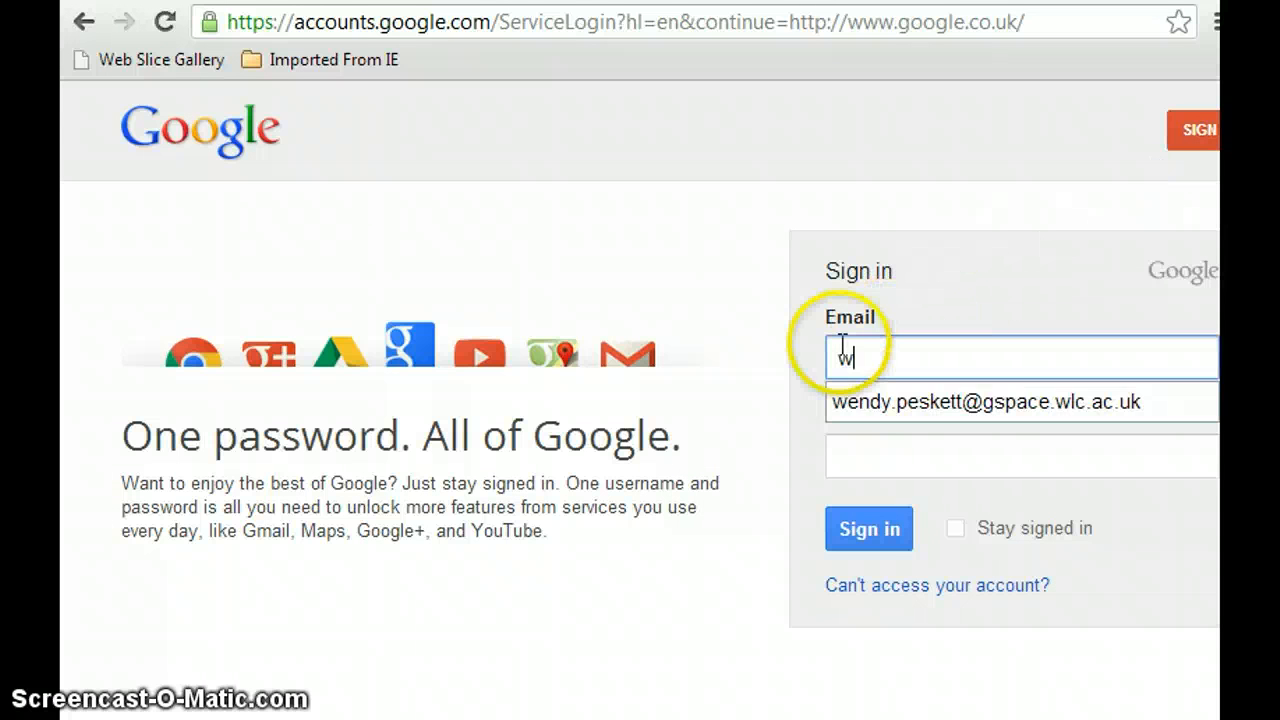
pyautogui.click(852, 390)
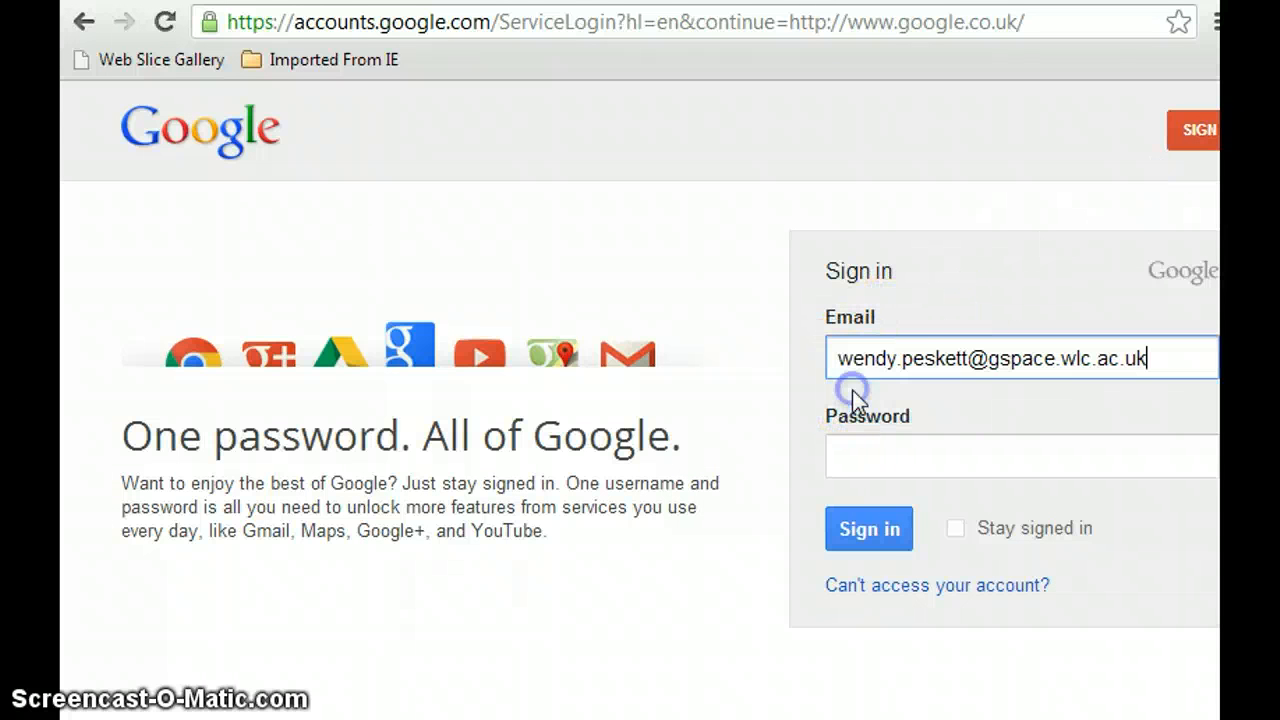
pyautogui.click(867, 460)
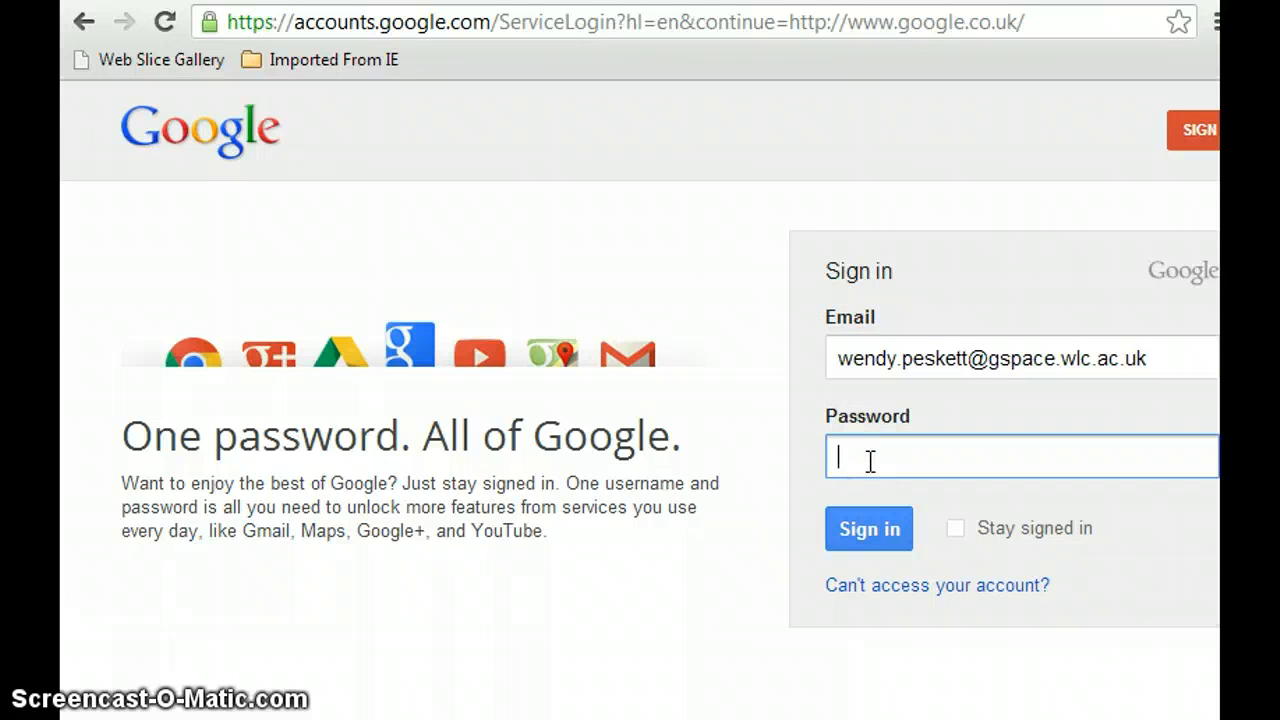
pyautogui.write('•••••••••••')
pyautogui.click(854, 534)
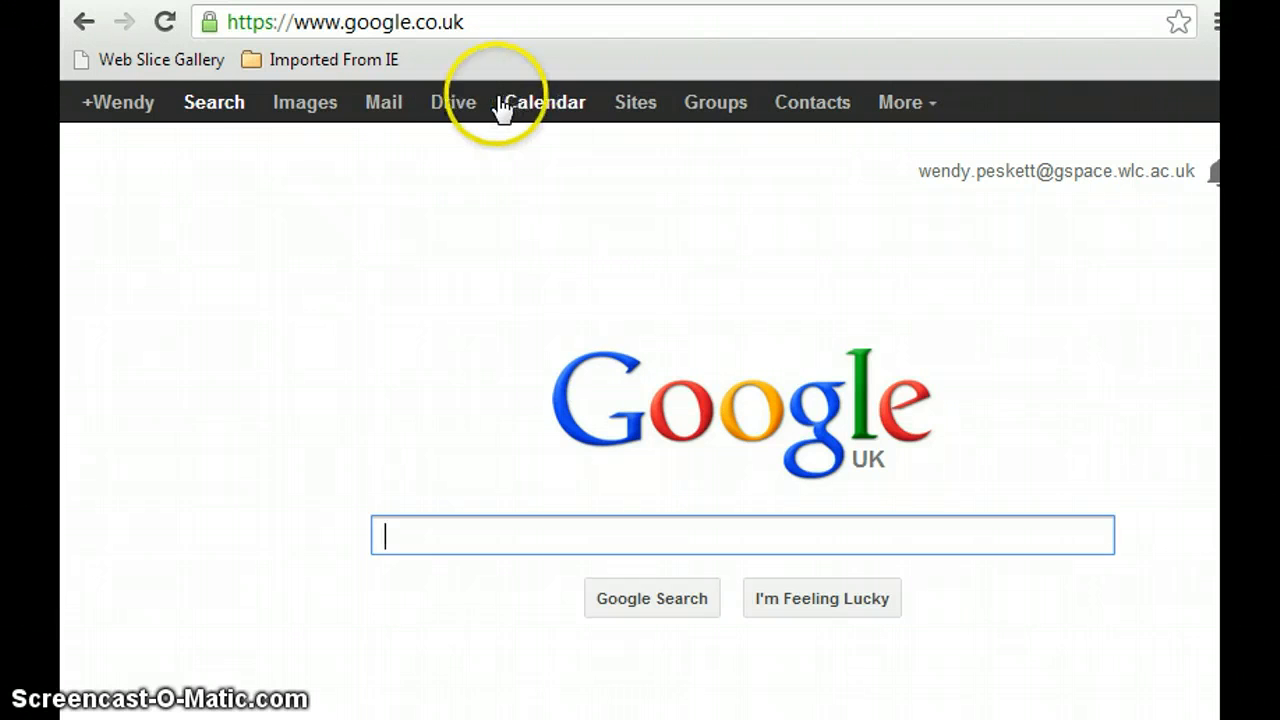
# Step: Go to Google Drive and create a new form
pyautogui.click(460, 115)
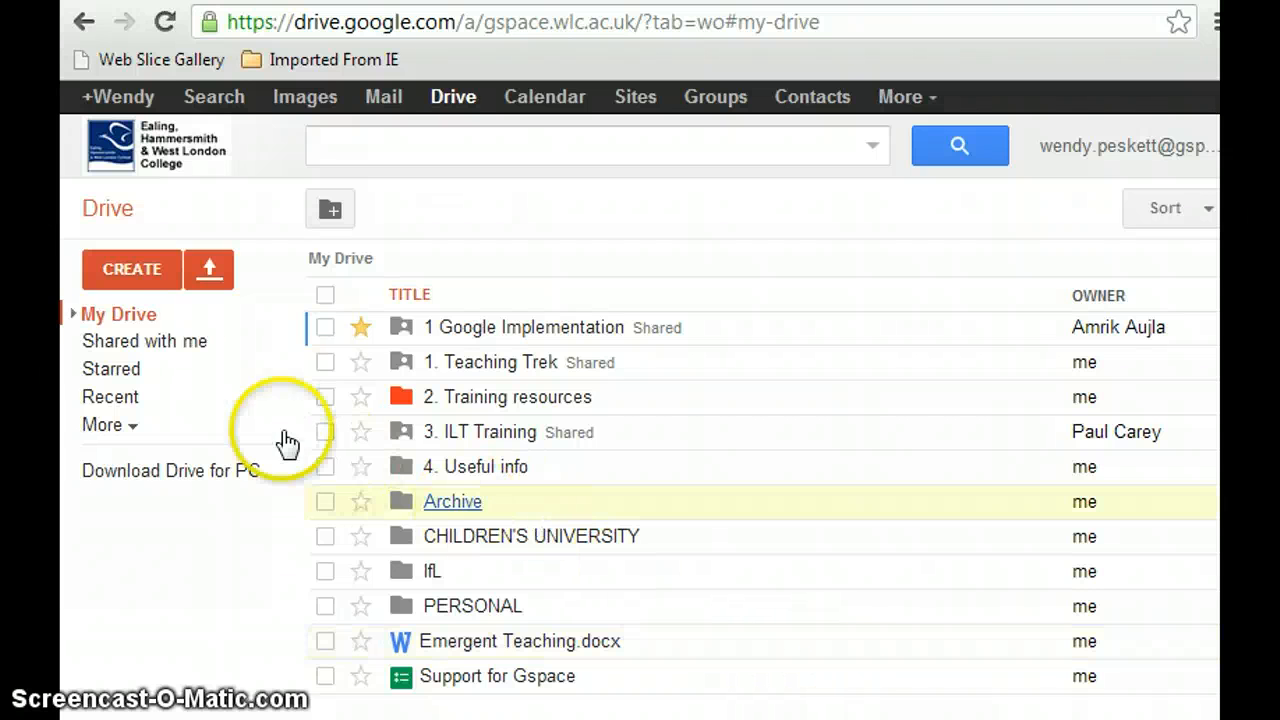
pyautogui.click(125, 276)
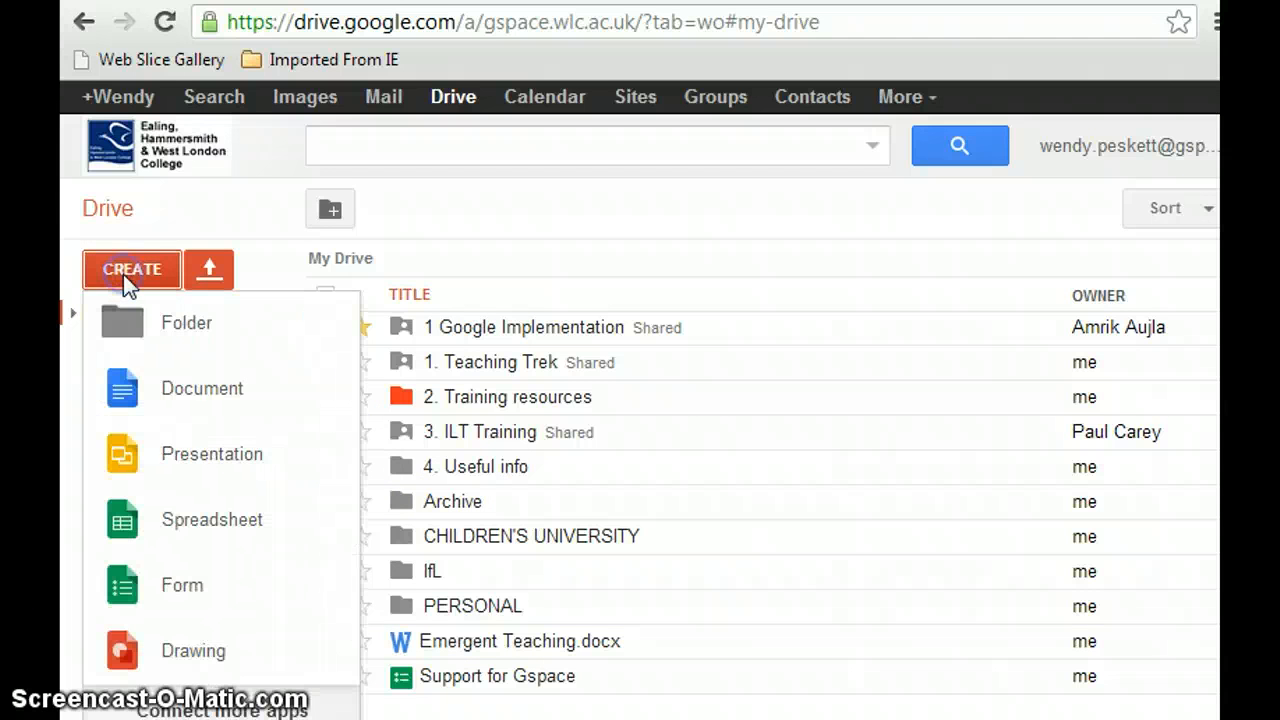
pyautogui.click(188, 586)
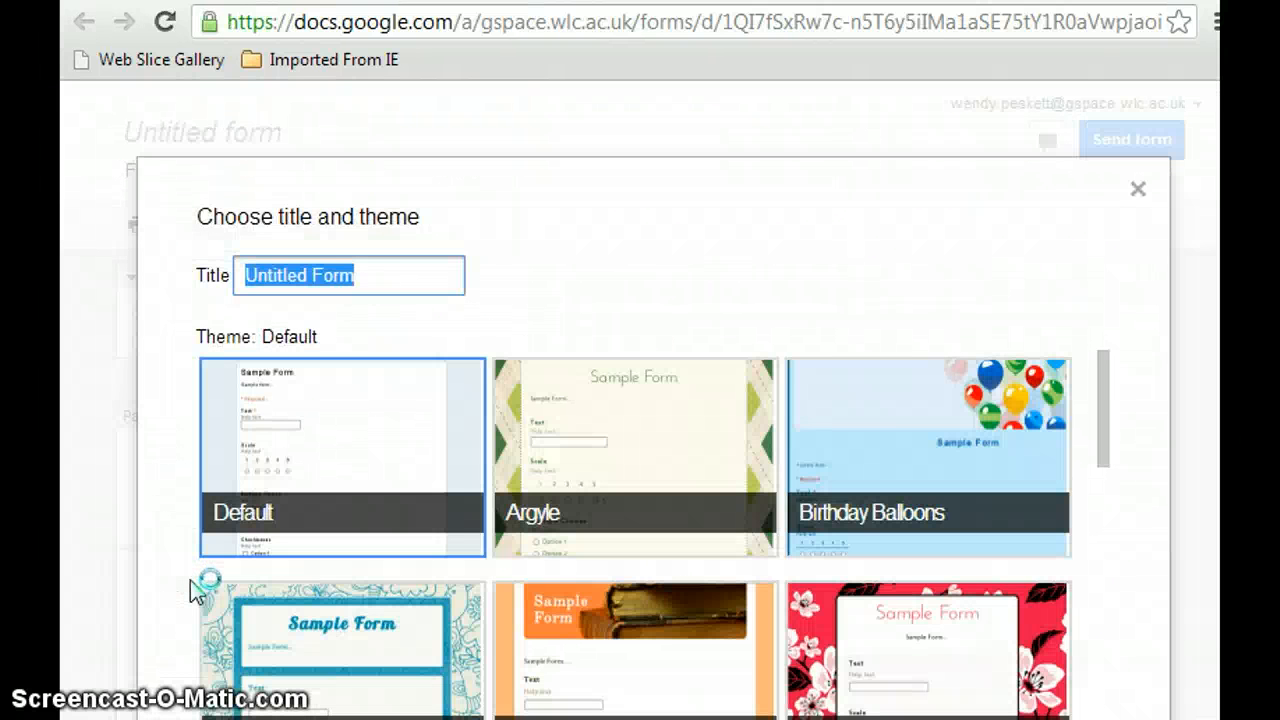
# Step: Title the form with the owner's first name in the possessive followed by "Test", and apply the Default theme
pyautogui.write('Wen')
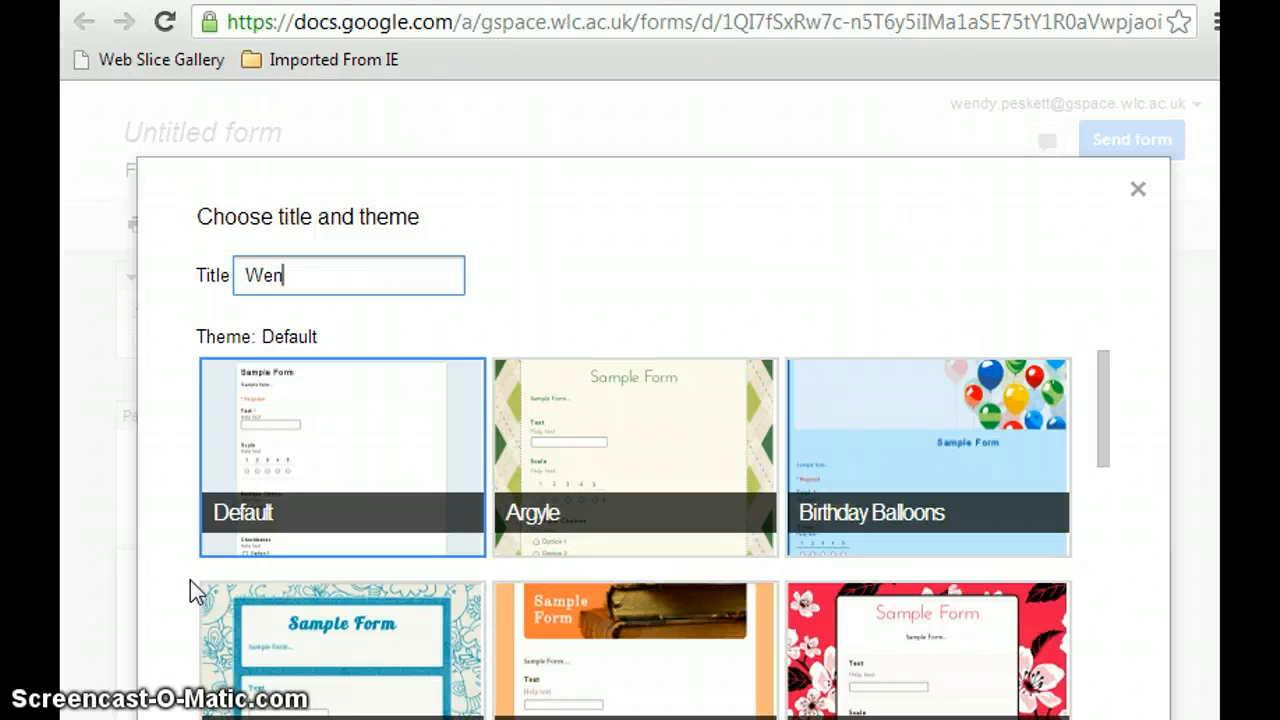
pyautogui.write("dy's Test")
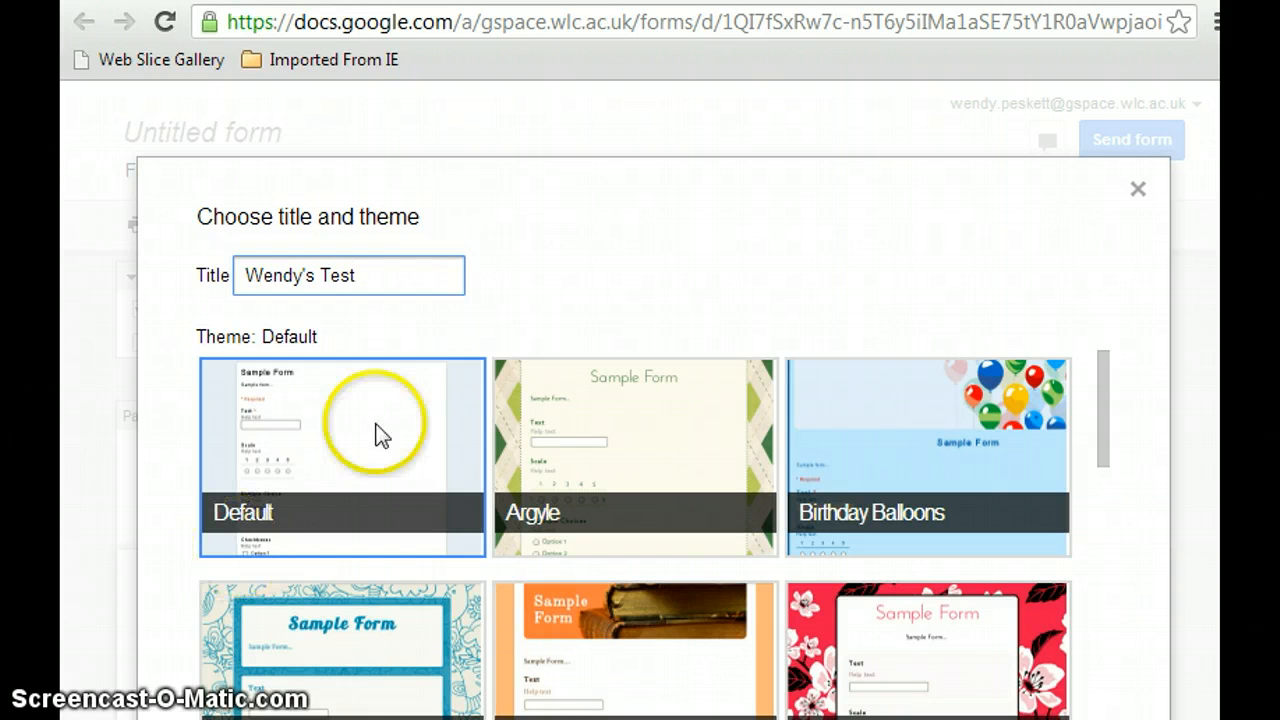
pyautogui.click(316, 460)
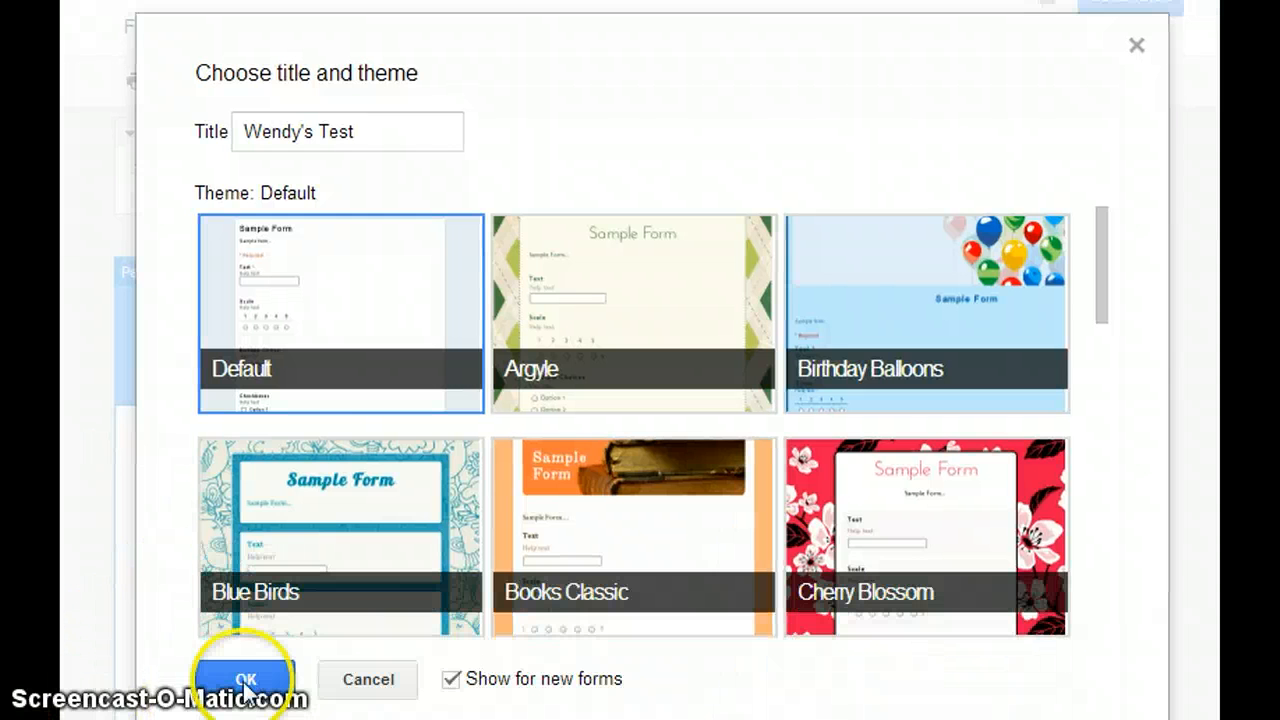
pyautogui.click(245, 680)
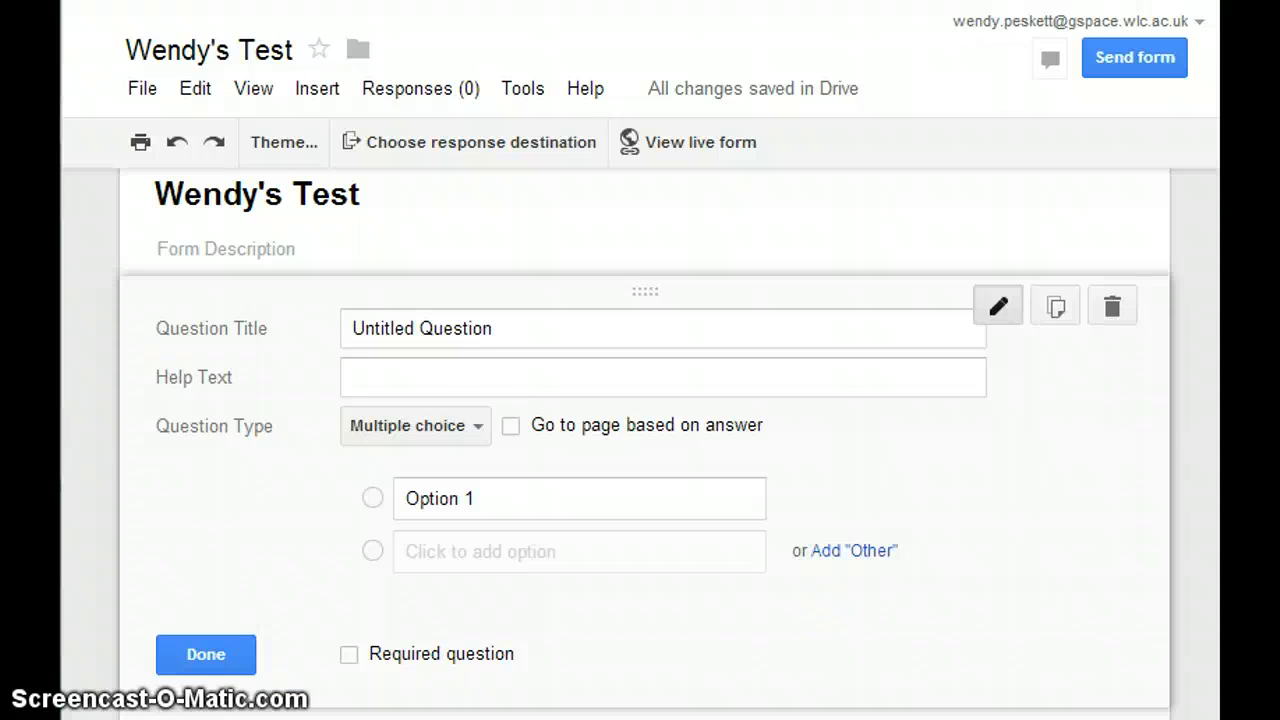
# Step: Remove the Gspace.wlc.ac.uk login requirement for viewing the form, making it accessible outside the domain
pyautogui.scroll(2, 644, 440)
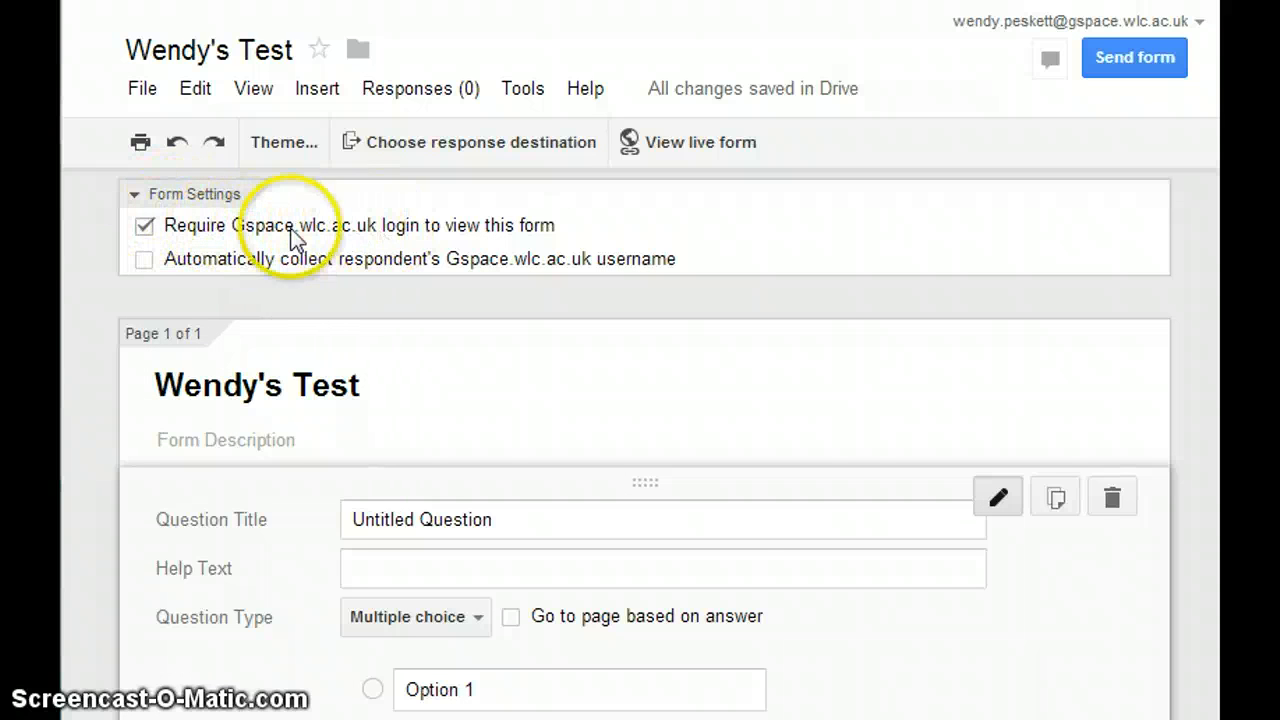
pyautogui.click(144, 227)
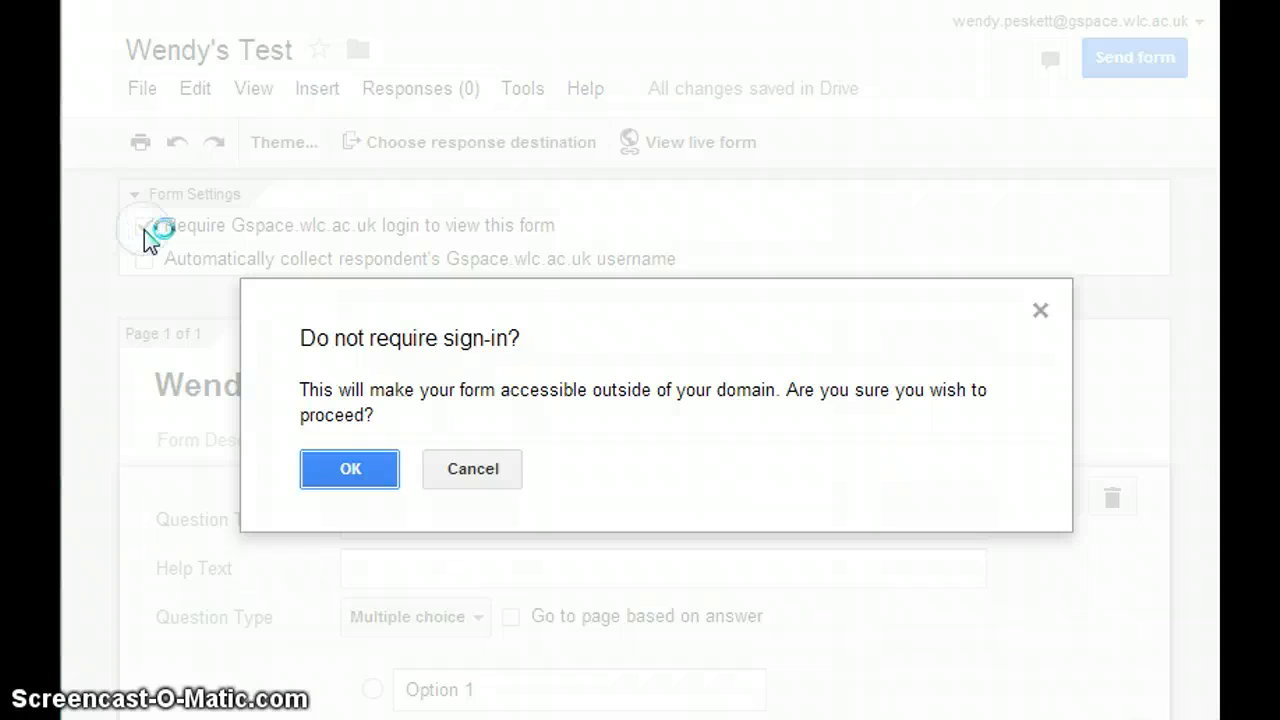
pyautogui.click(352, 470)
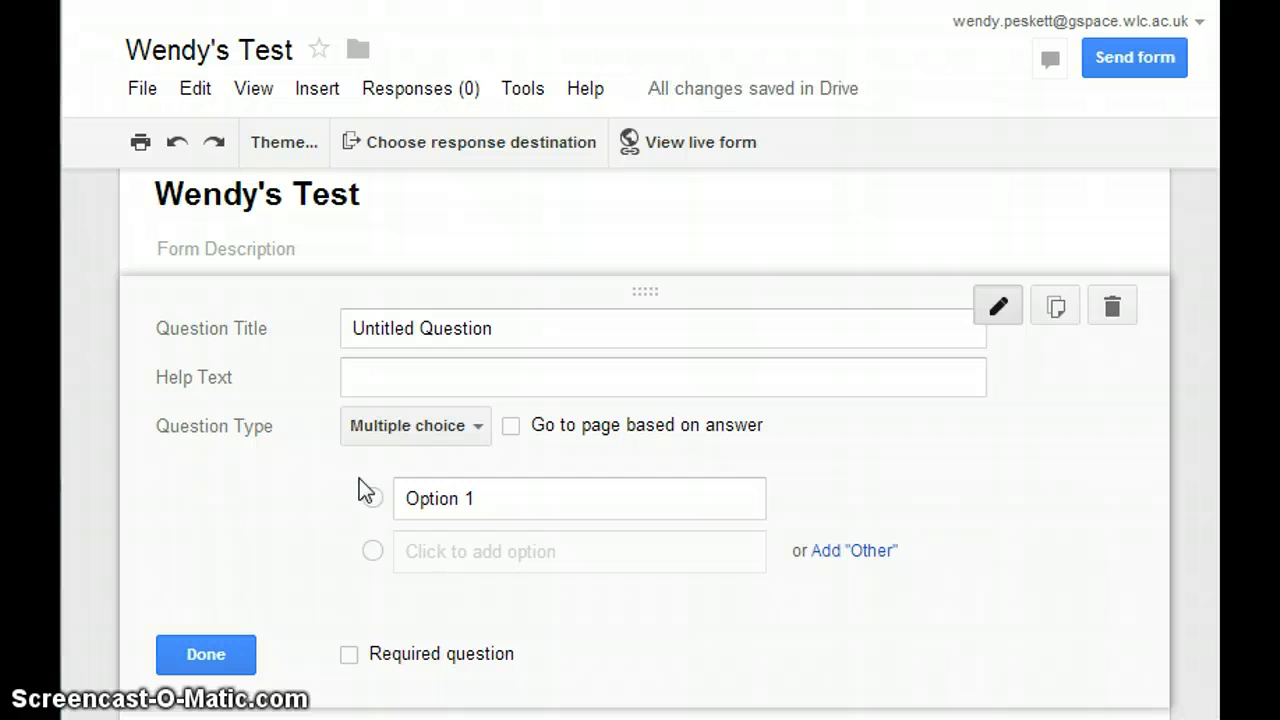
pyautogui.click(274, 250)
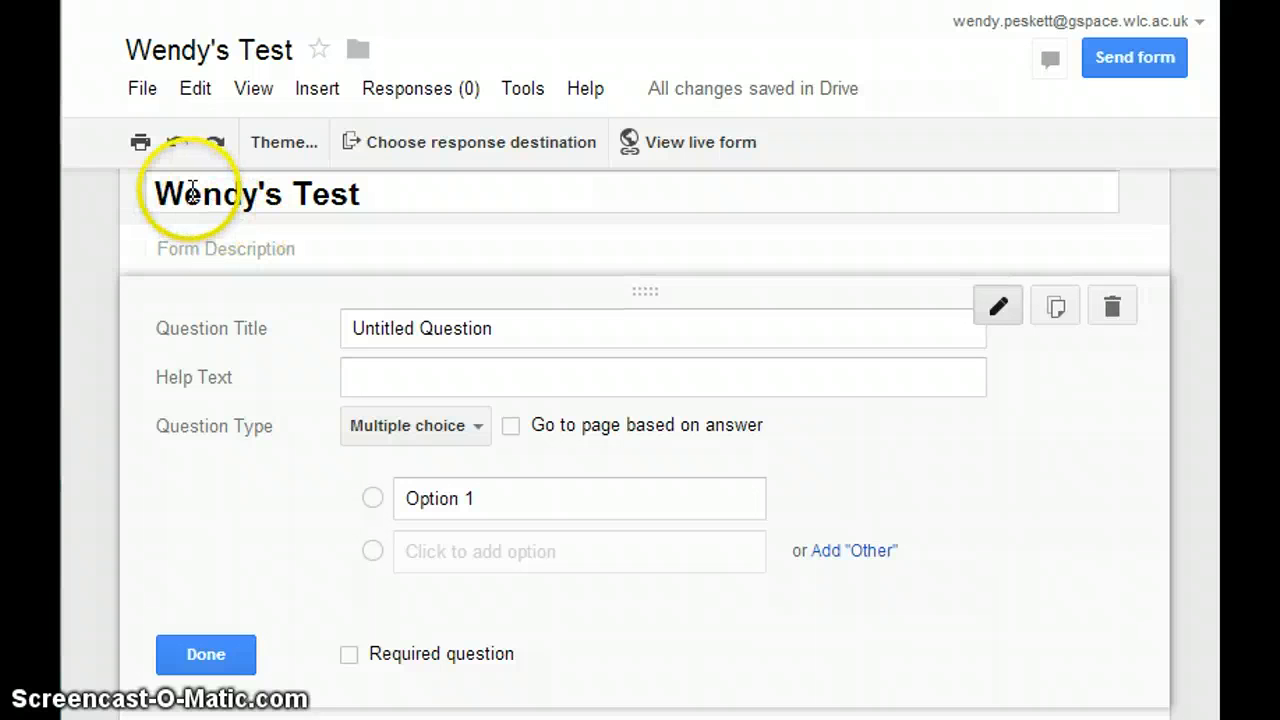
pyautogui.click(355, 194)
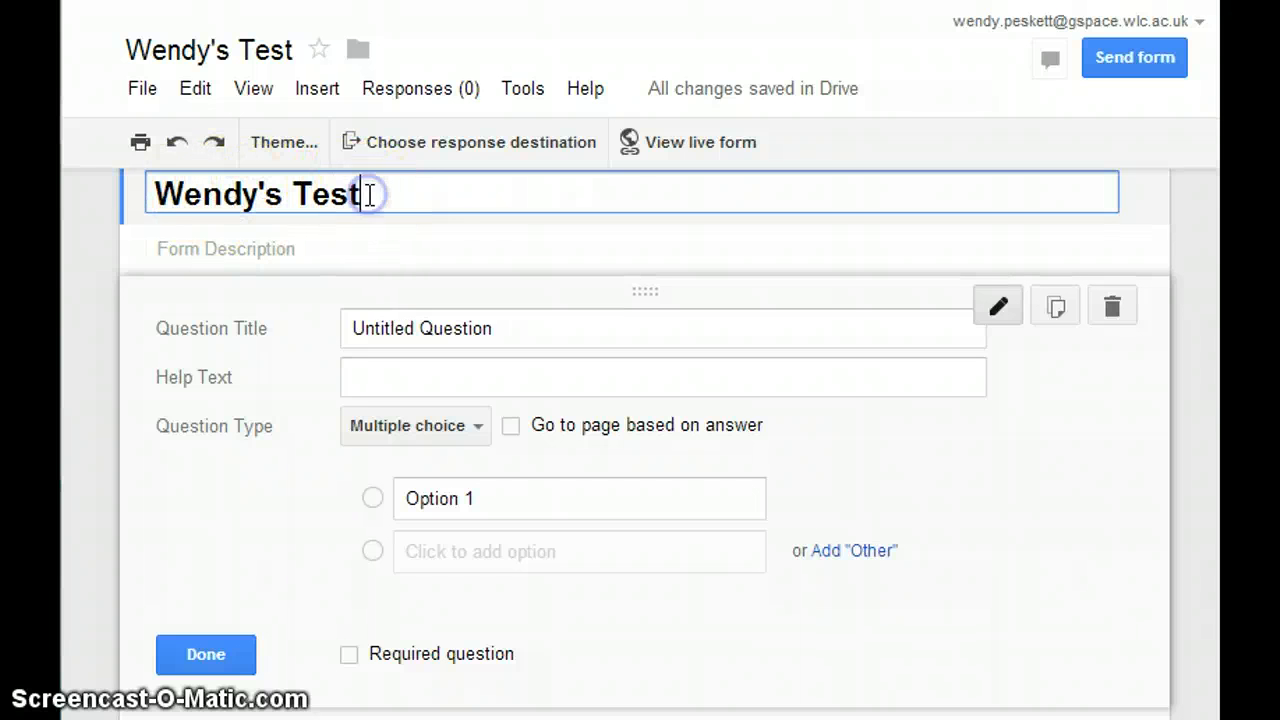
pyautogui.click(347, 250)
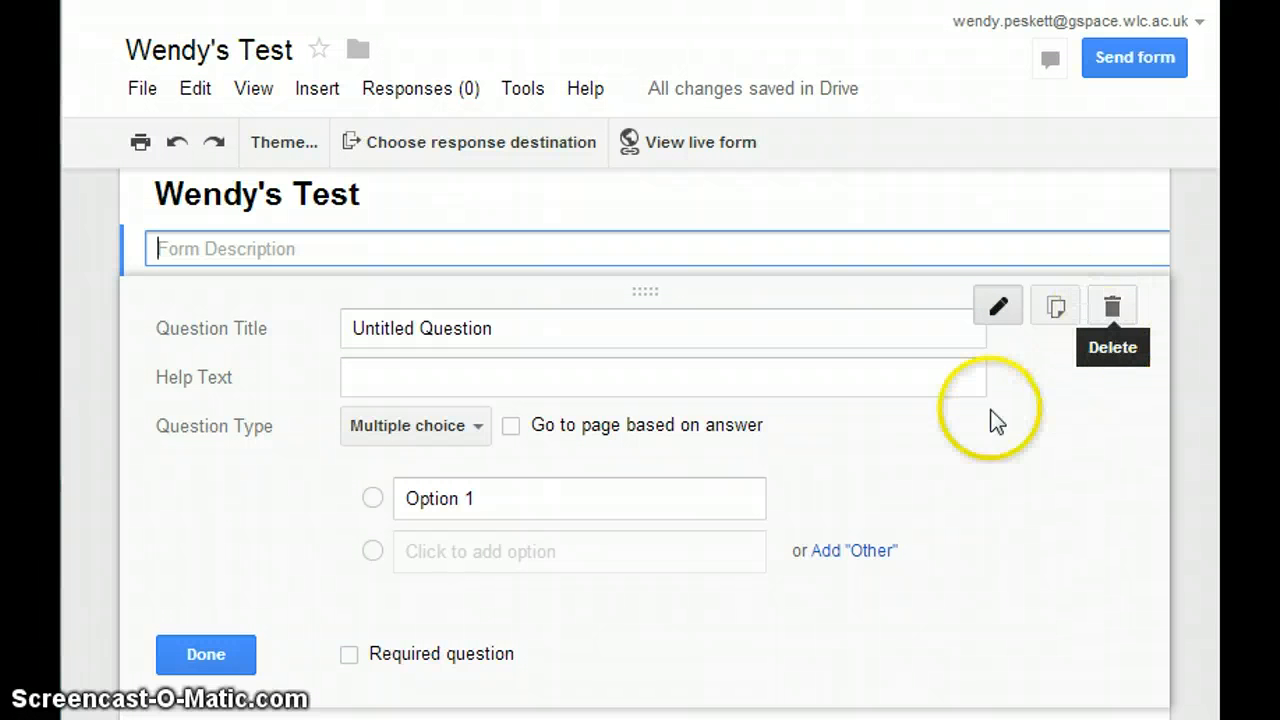
# Step: Replace the first question's placeholder title with "What colour is a banana?"
pyautogui.click(518, 336)
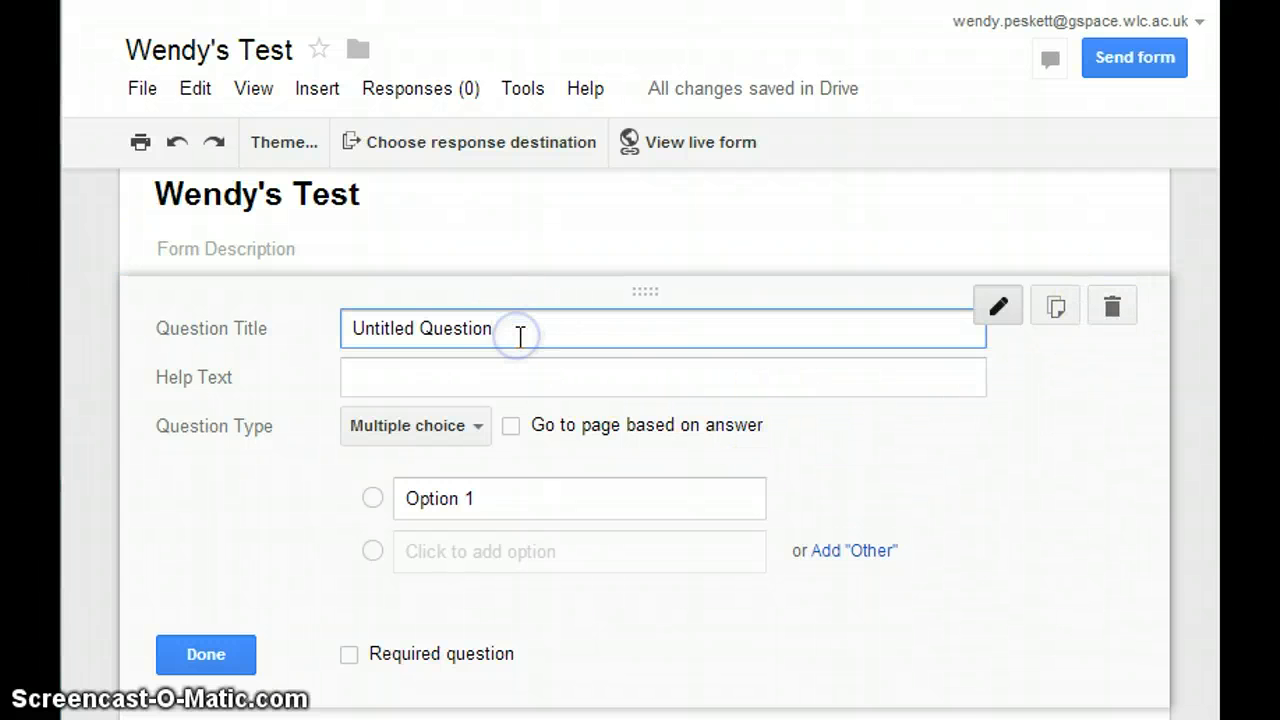
pyautogui.press('BackSpace')
pyautogui.press('BackSpace')
pyautogui.press('BackSpace')
pyautogui.press('BackSpace')
pyautogui.press('BackSpace')
pyautogui.press('BackSpace')
pyautogui.press('BackSpace')
pyautogui.press('BackSpace')
pyautogui.press('BackSpace')
pyautogui.press('BackSpace')
pyautogui.press('BackSpace')
pyautogui.press('BackSpace')
pyautogui.press('BackSpace')
pyautogui.press('BackSpace')
pyautogui.press('BackSpace')
pyautogui.press('BackSpace')
pyautogui.press('BackSpace')
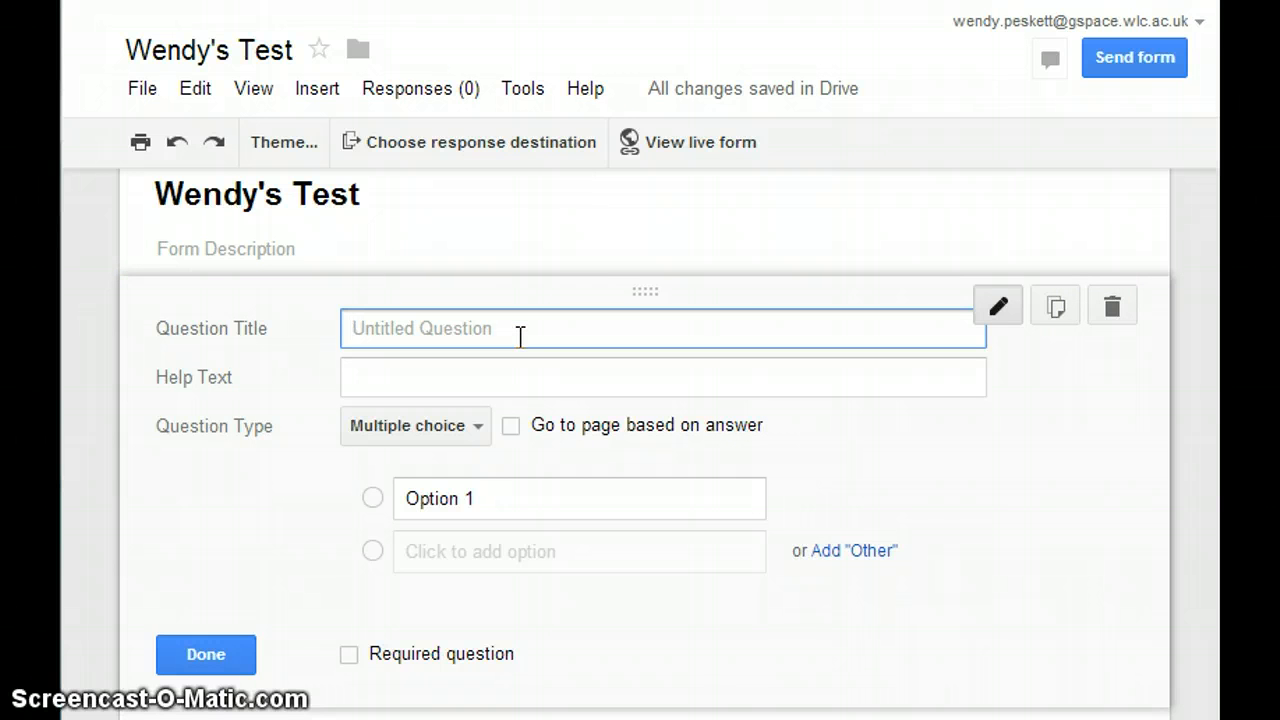
pyautogui.write('What')
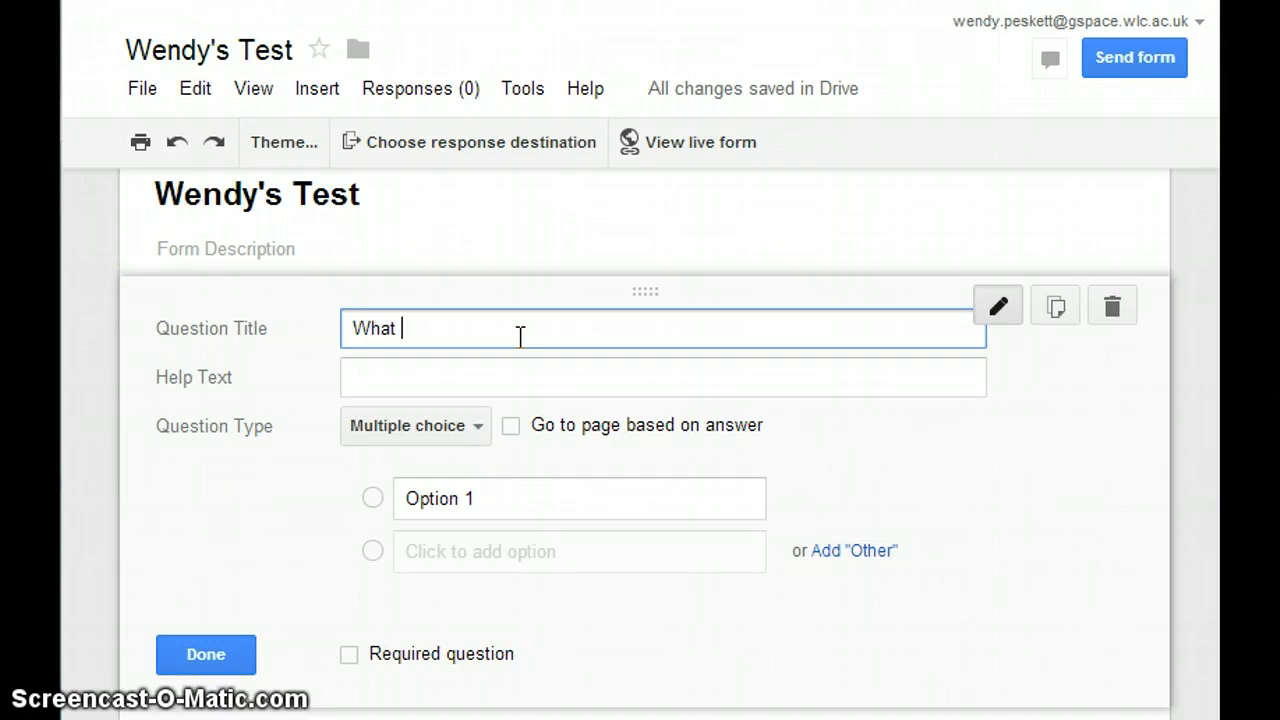
pyautogui.write(' colour is a banana?')
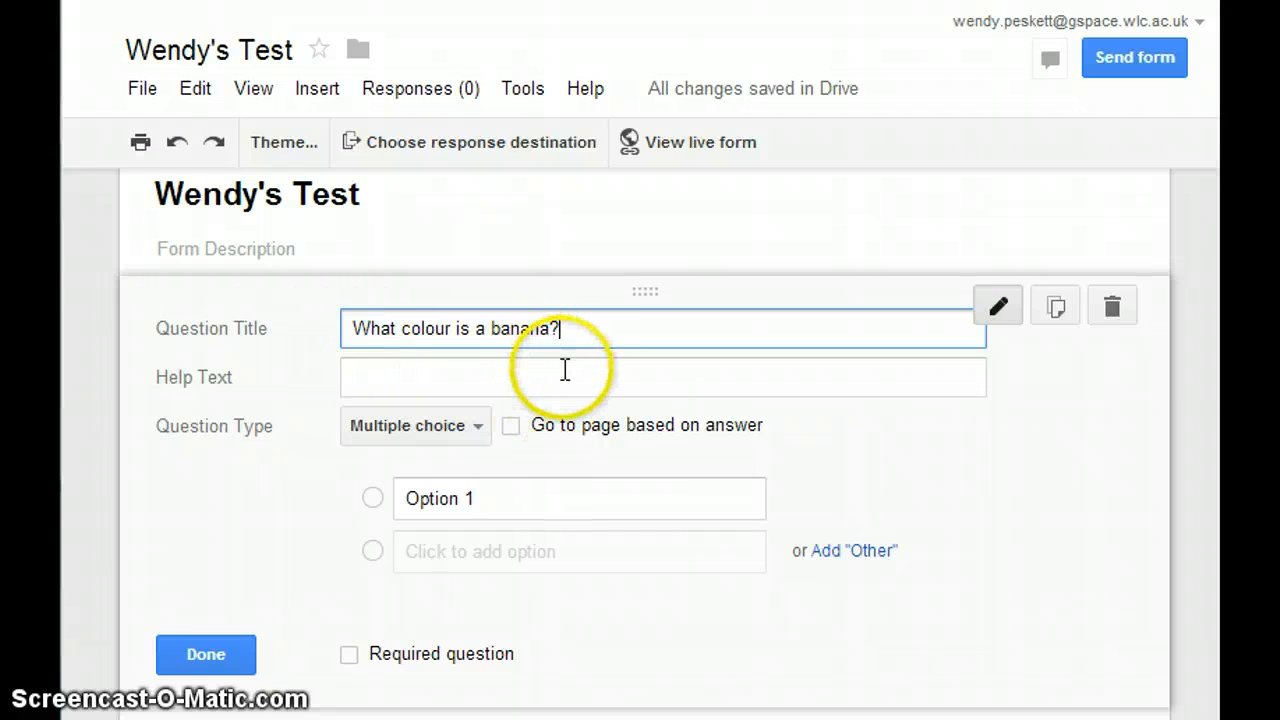
# Step: Set the banana question's type to Text, make it a required question and finish editing it
pyautogui.click(514, 375)
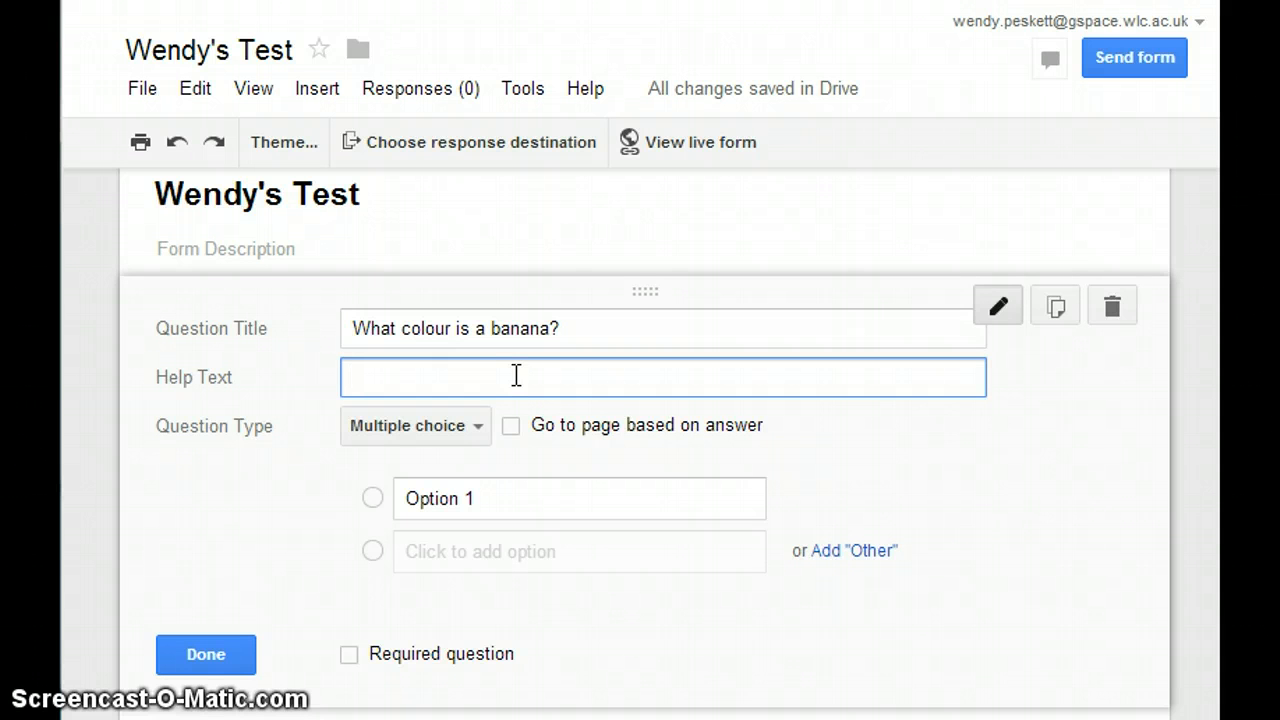
pyautogui.click(477, 427)
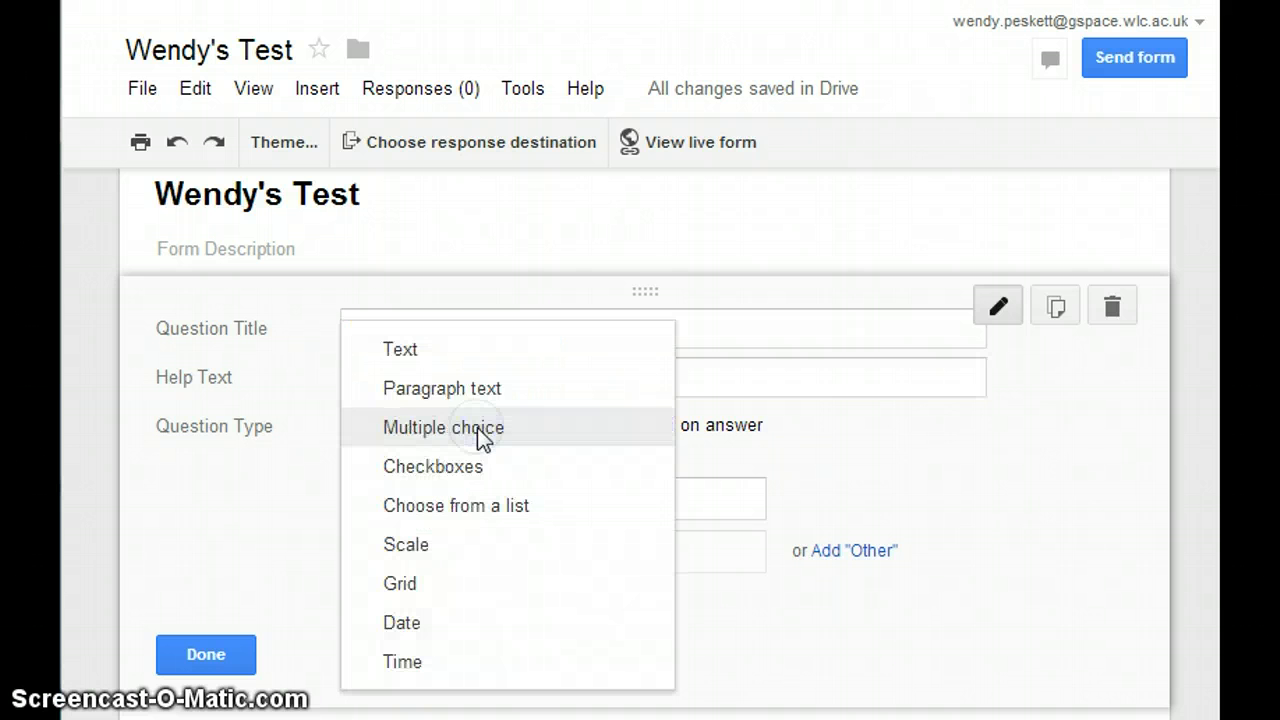
pyautogui.click(471, 364)
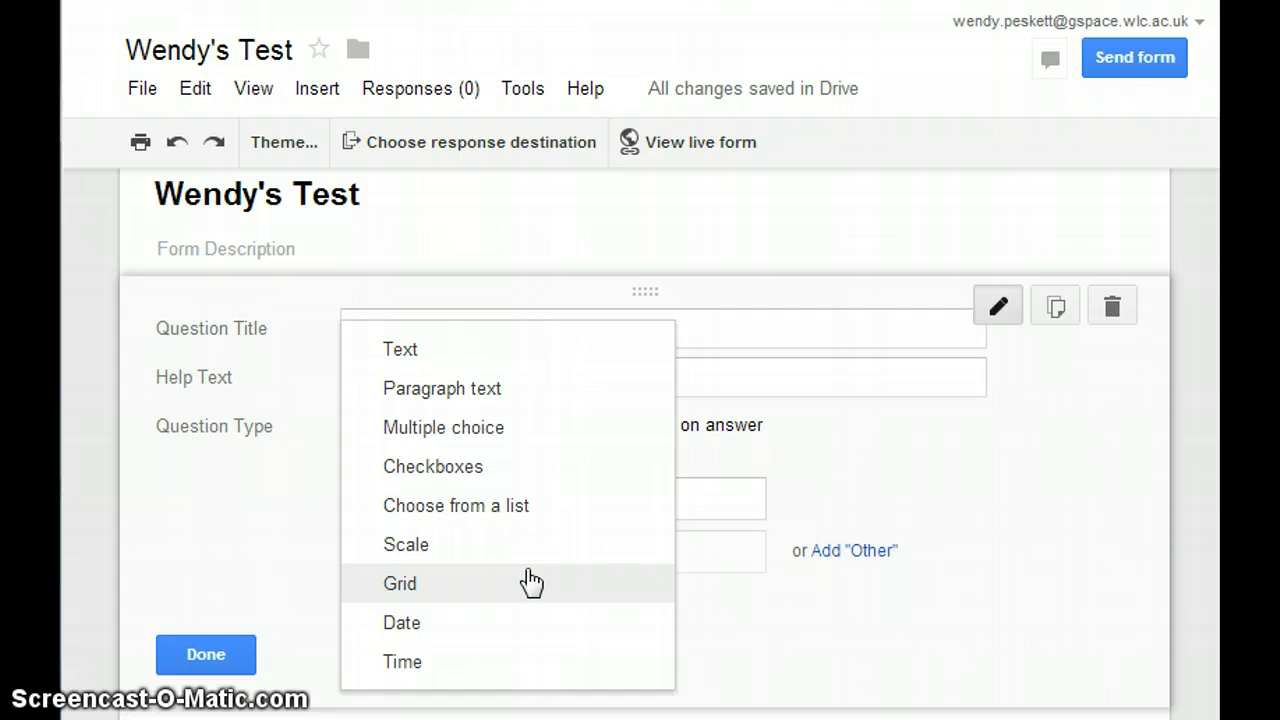
pyautogui.click(490, 350)
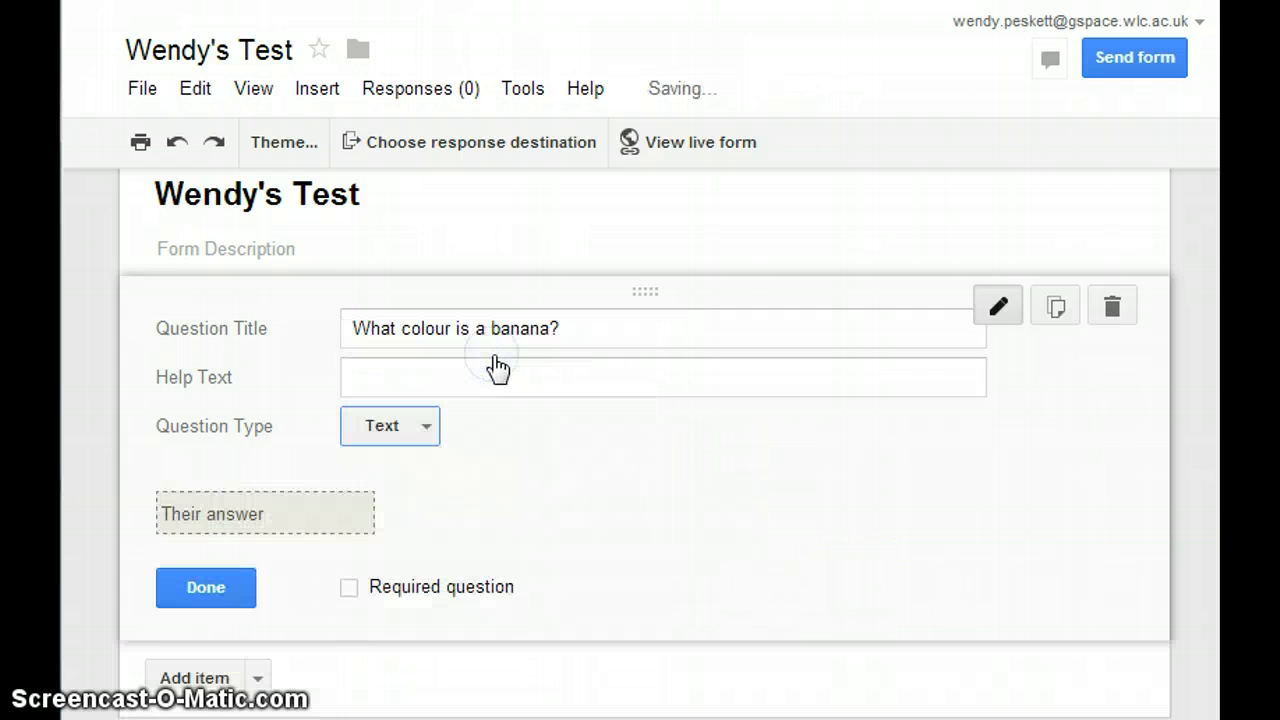
pyautogui.click(476, 390)
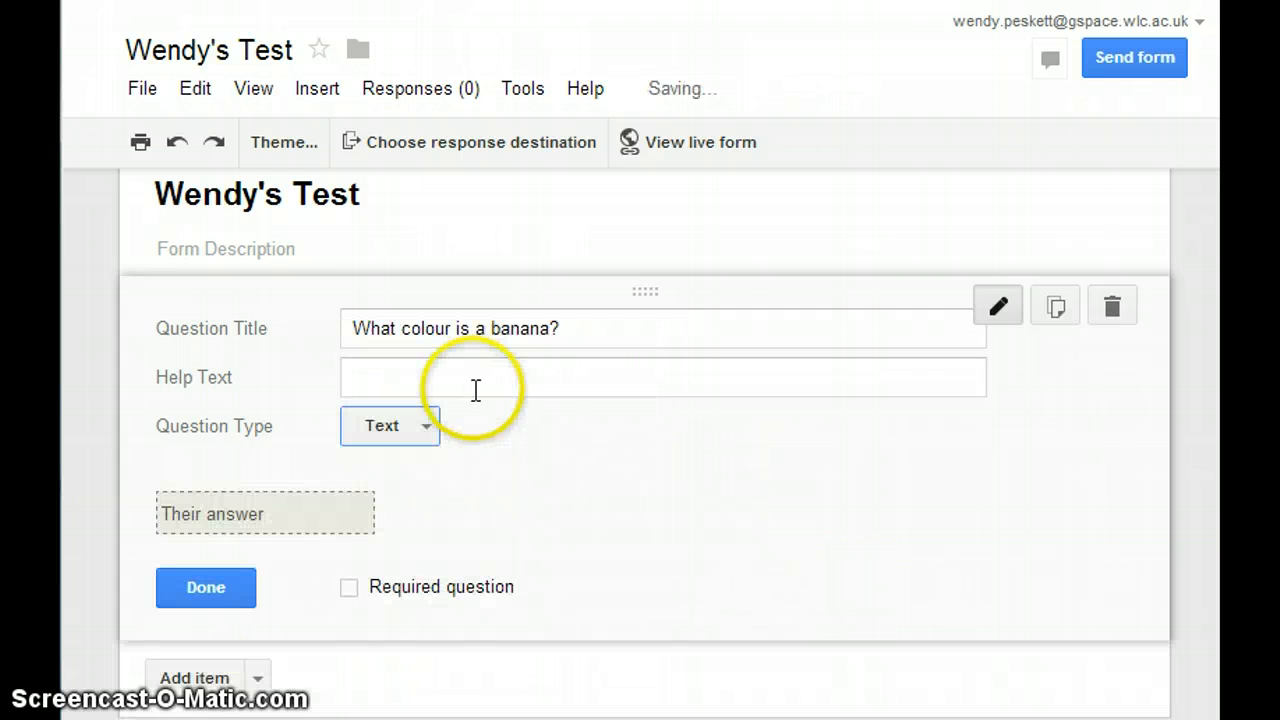
pyautogui.click(350, 588)
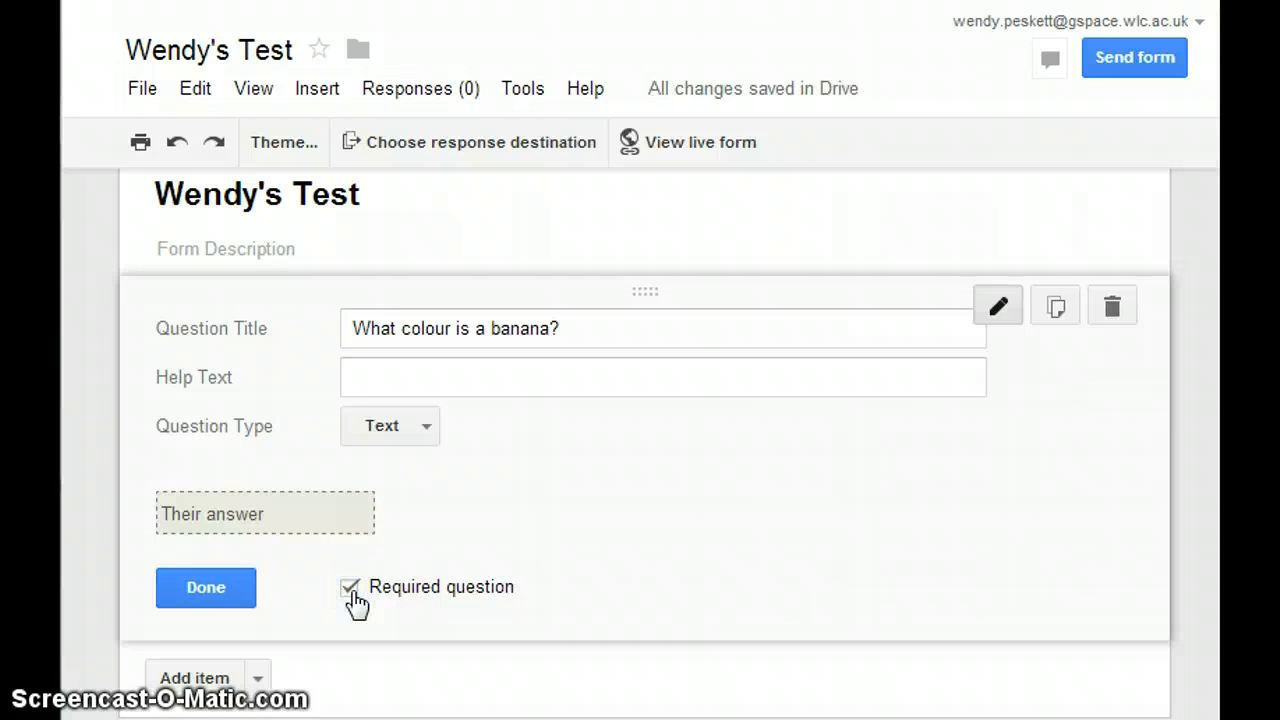
pyautogui.click(204, 588)
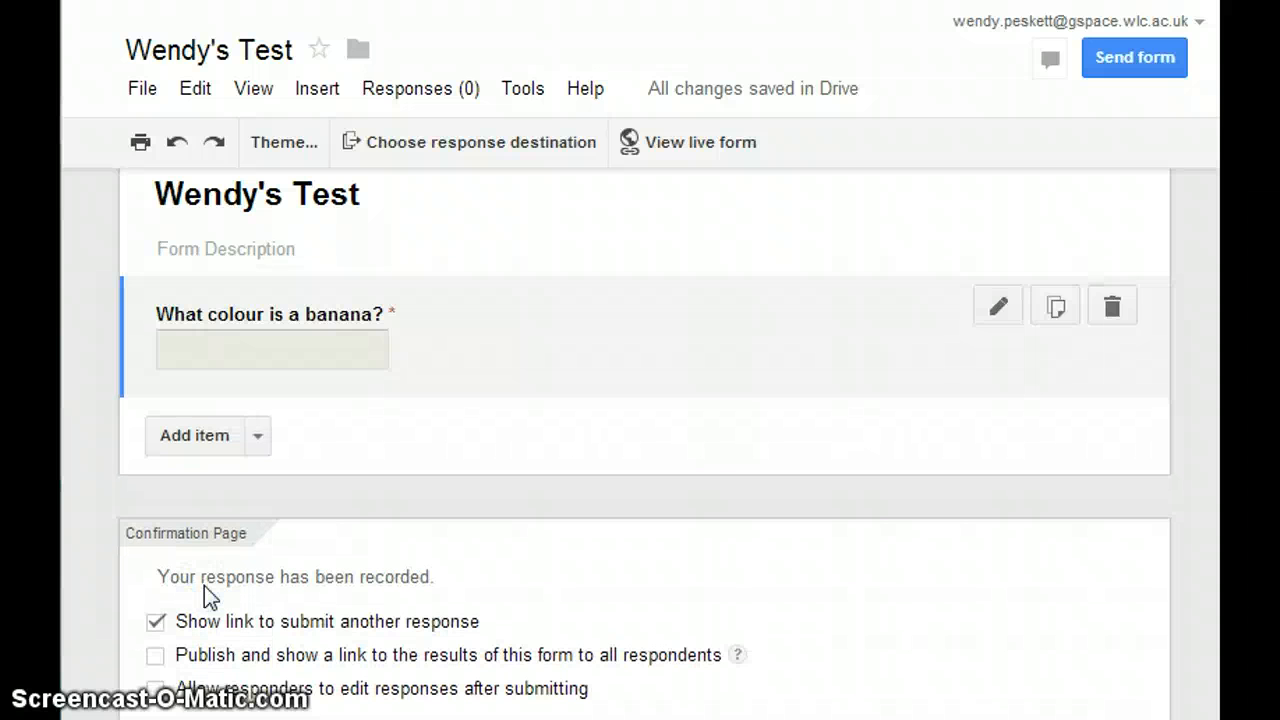
# Step: Add a second question titled "What colour is an apple?" and set its type to Checkboxes
pyautogui.click(195, 436)
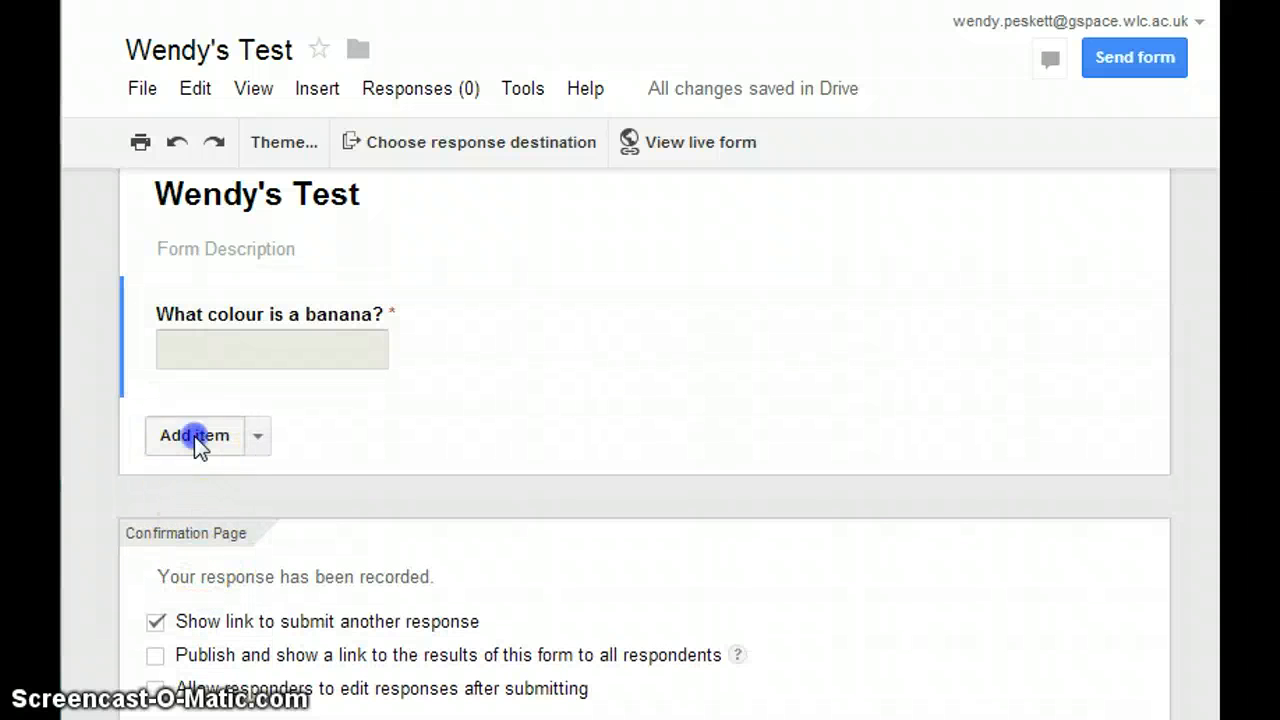
pyautogui.write('Wh')
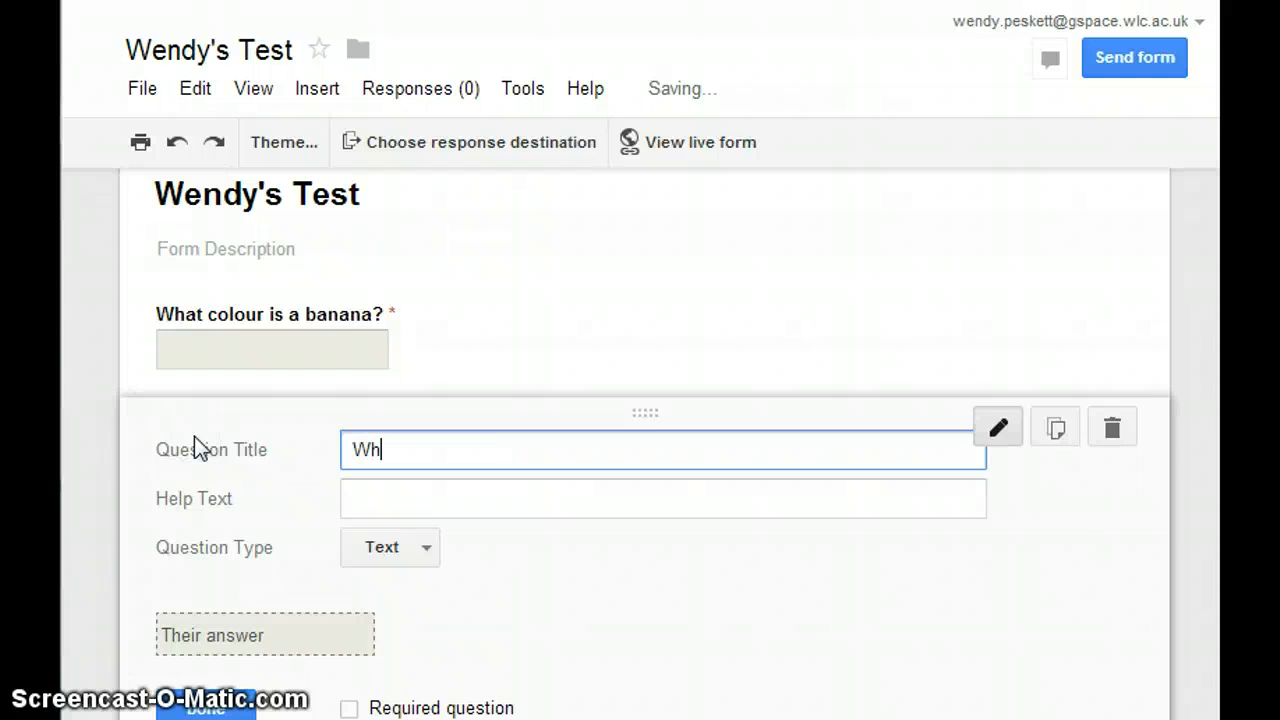
pyautogui.write('at colour ')
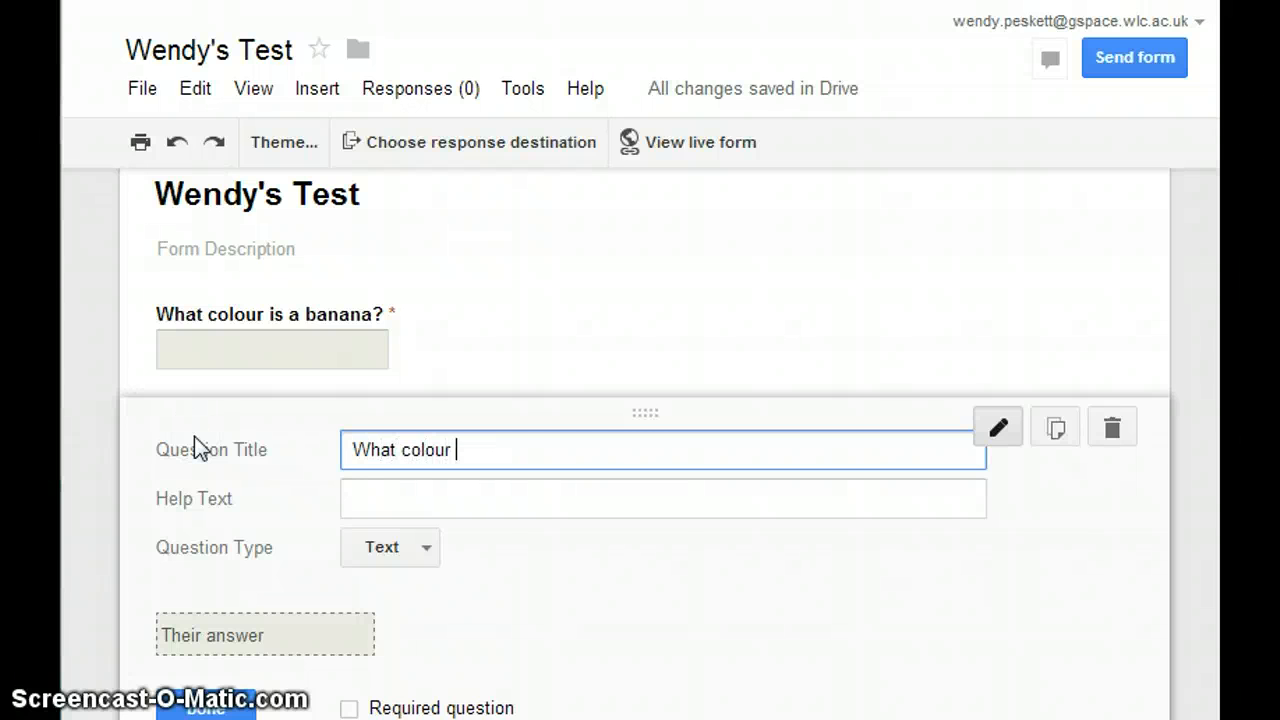
pyautogui.write('is an apple?')
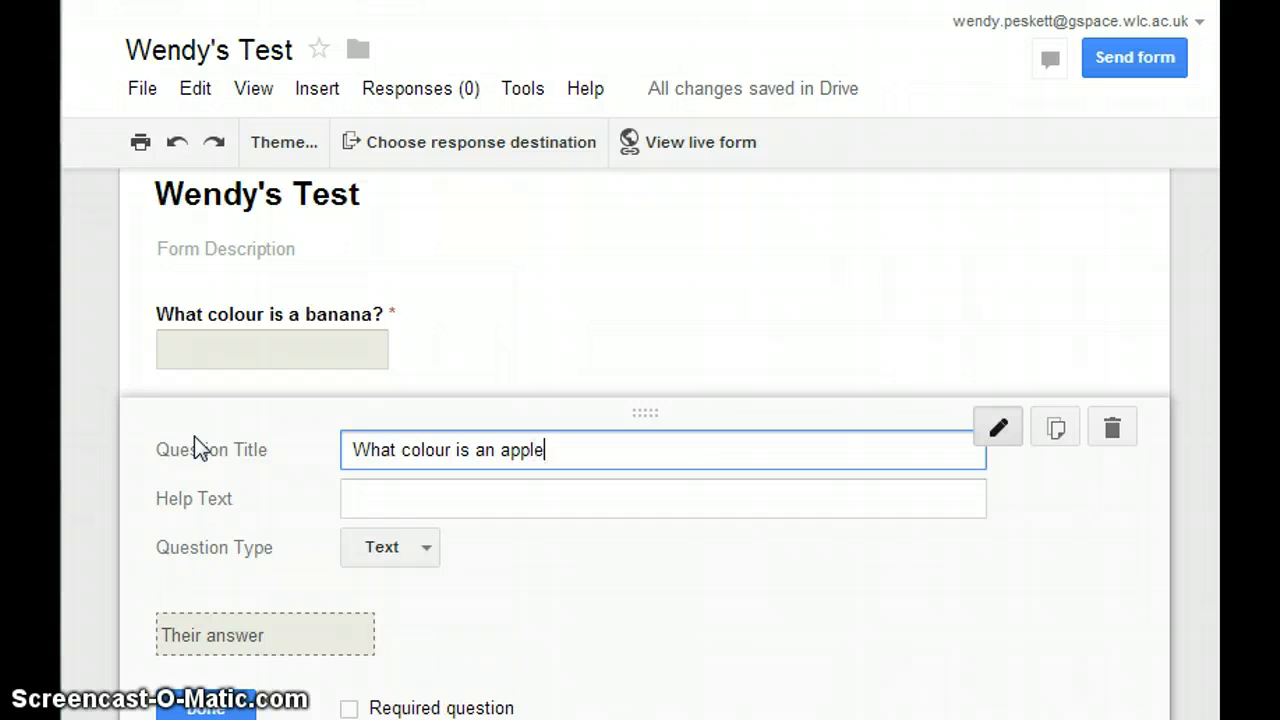
pyautogui.click(431, 551)
pyautogui.click(441, 589)
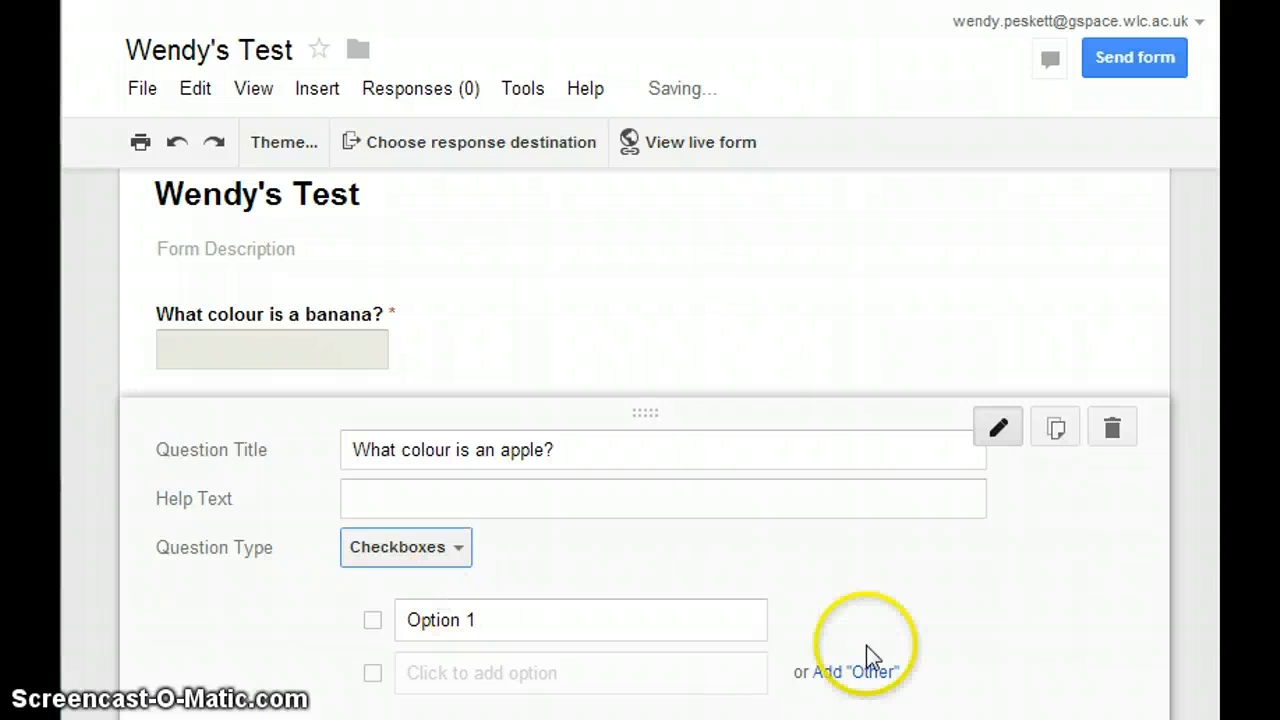
pyautogui.scroll(-2, 644, 444)
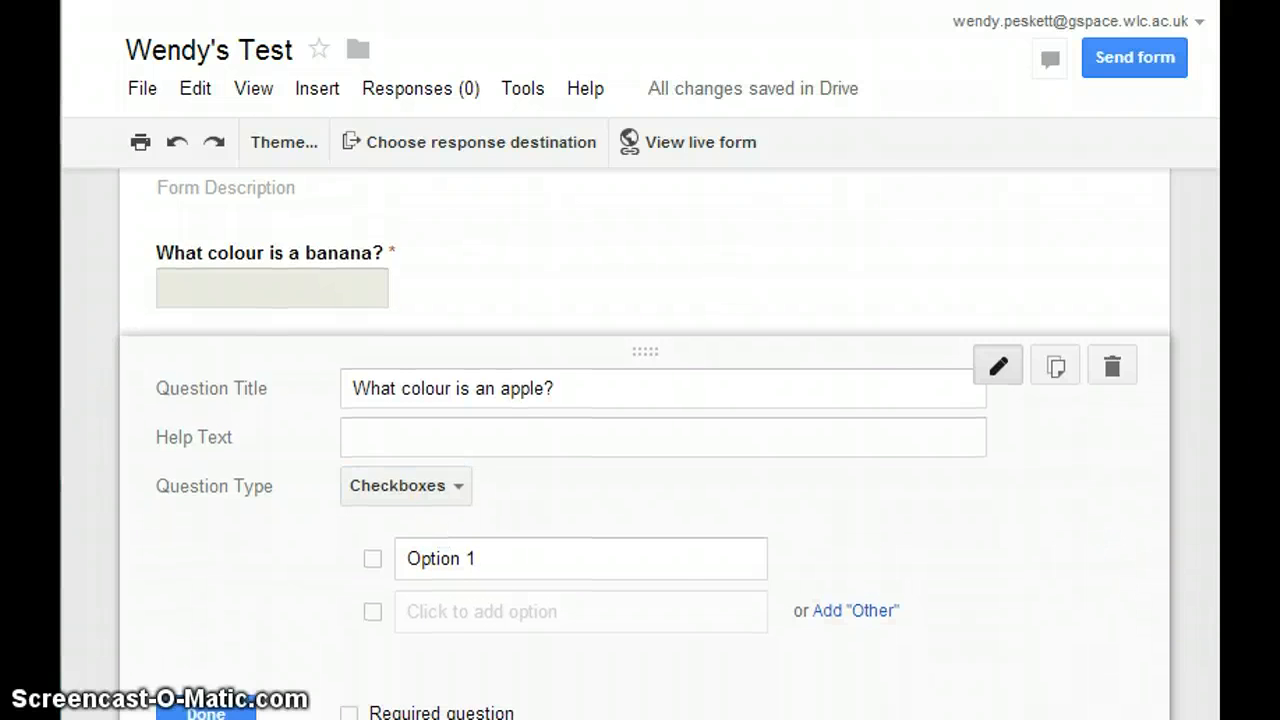
# Step: Enter Red and Green as the first two checkbox options of the apple question
pyautogui.click(509, 481)
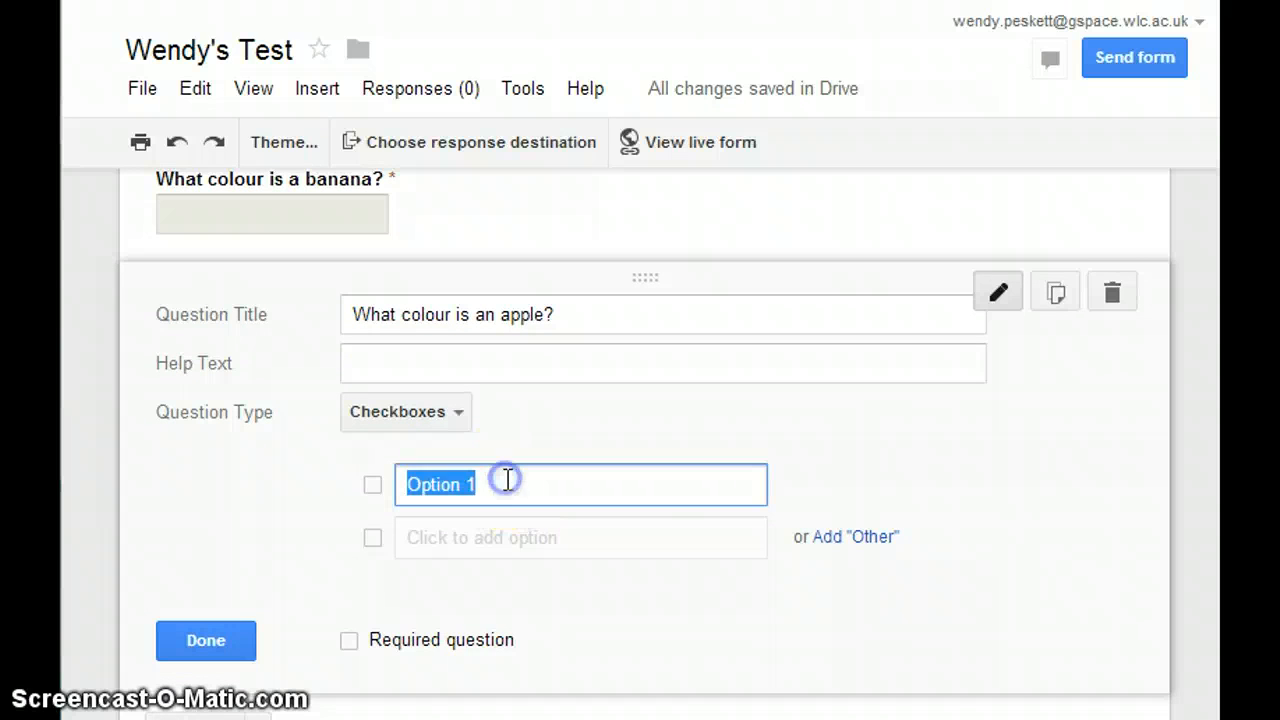
pyautogui.write('Red')
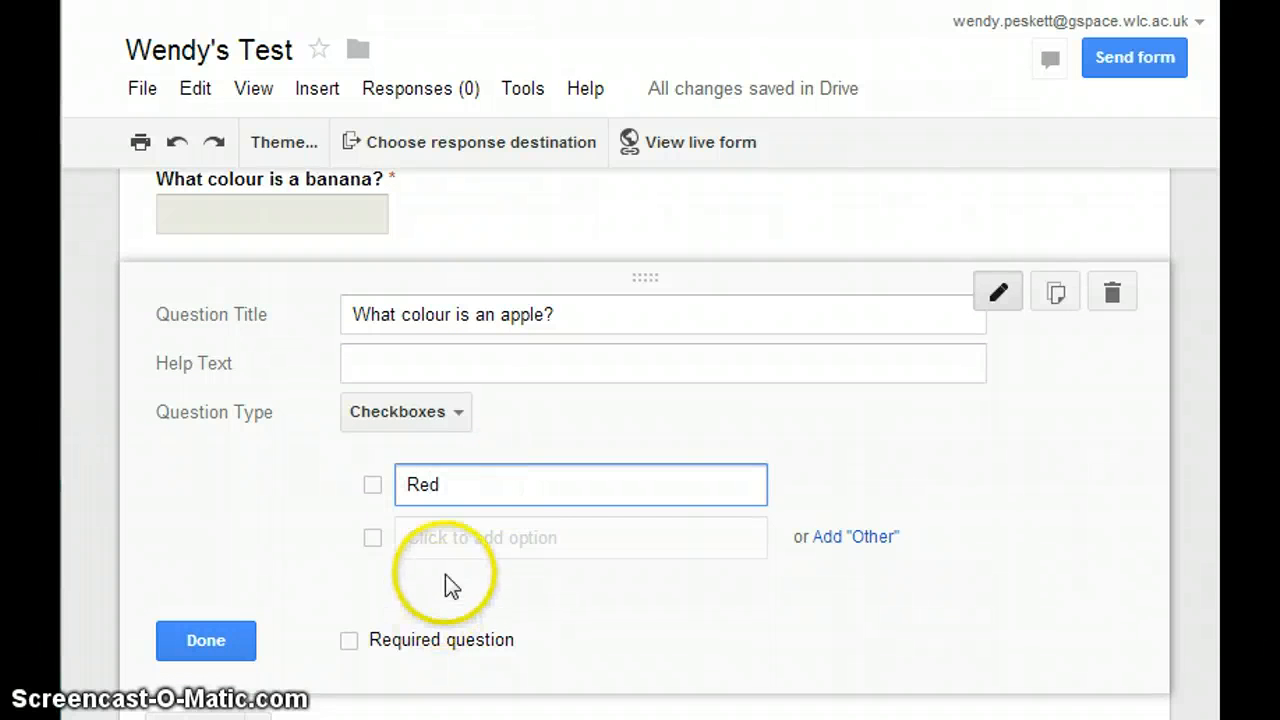
pyautogui.click(457, 545)
pyautogui.press('BackSpace')
pyautogui.press('BackSpace')
pyautogui.press('BackSpace')
pyautogui.press('BackSpace')
pyautogui.press('BackSpace')
pyautogui.press('BackSpace')
pyautogui.press('BackSpace')
pyautogui.press('BackSpace')
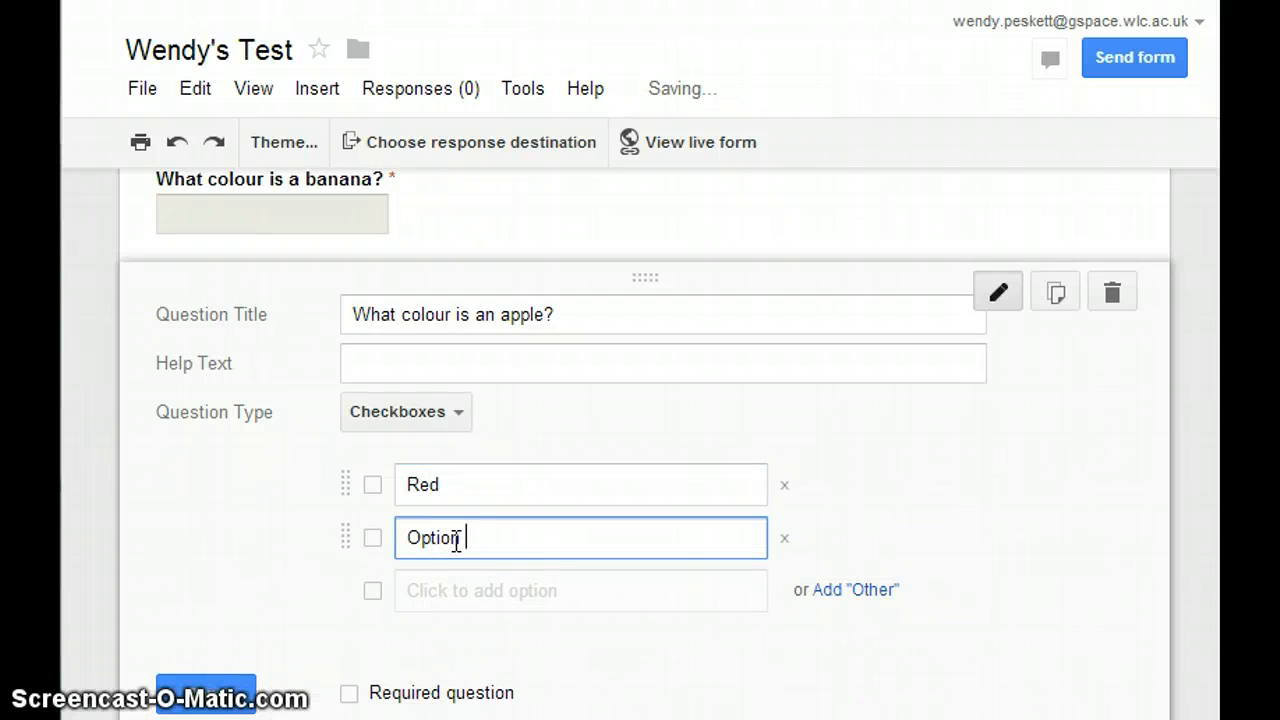
pyautogui.write('Green')
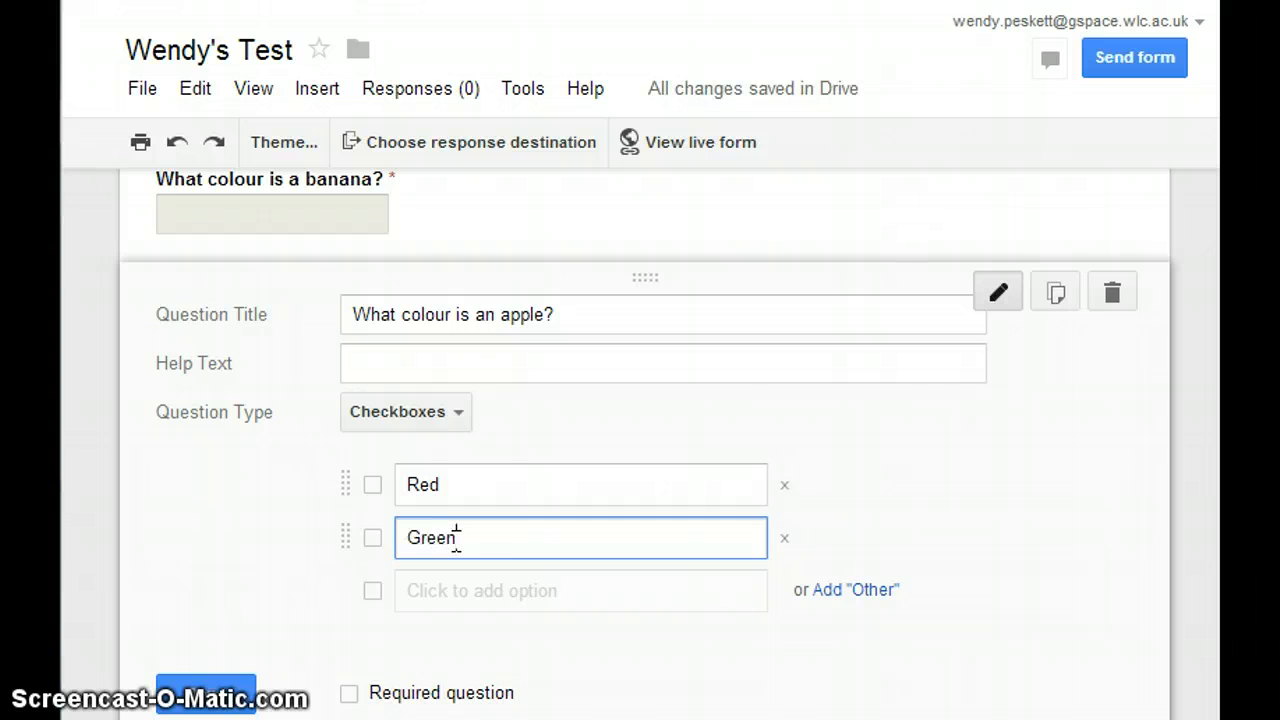
# Step: Add Blue and Pink as the third and fourth checkbox options of the apple question
pyautogui.click(463, 594)
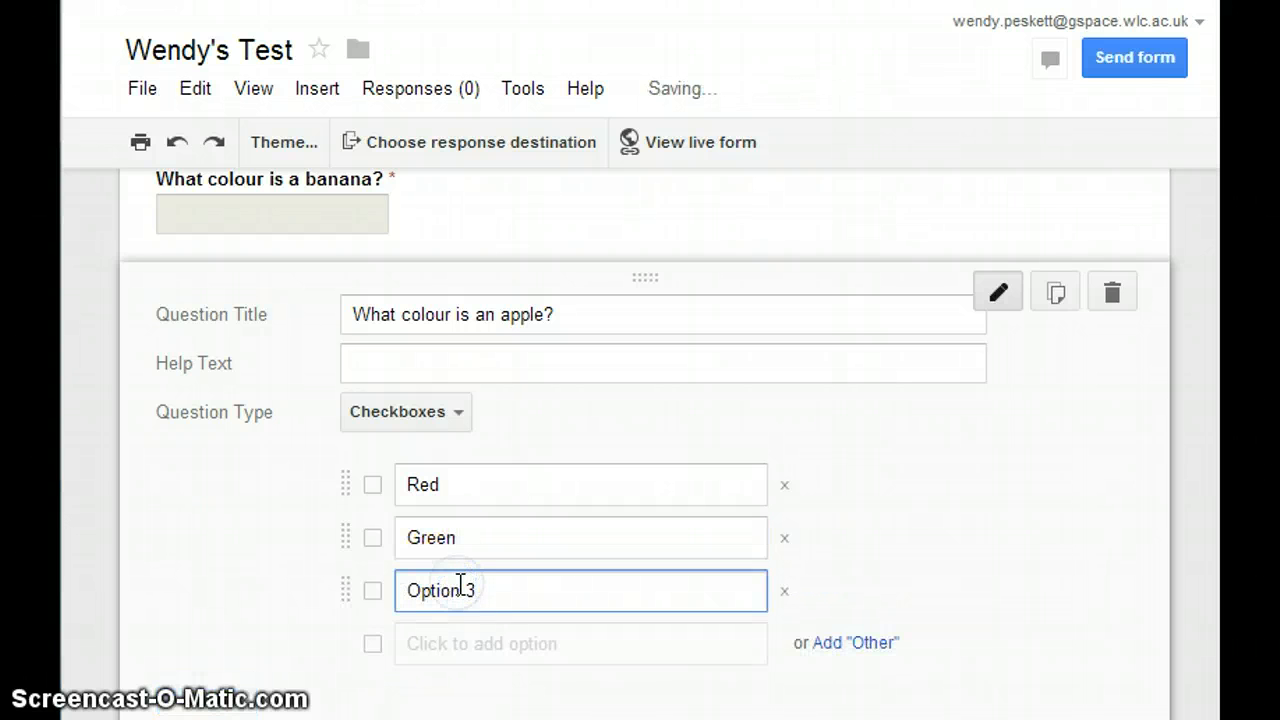
pyautogui.press('BackSpace')
pyautogui.press('BackSpace')
pyautogui.press('BackSpace')
pyautogui.press('BackSpace')
pyautogui.press('BackSpace')
pyautogui.press('BackSpace')
pyautogui.press('BackSpace')
pyautogui.press('BackSpace')
pyautogui.write('Blue')
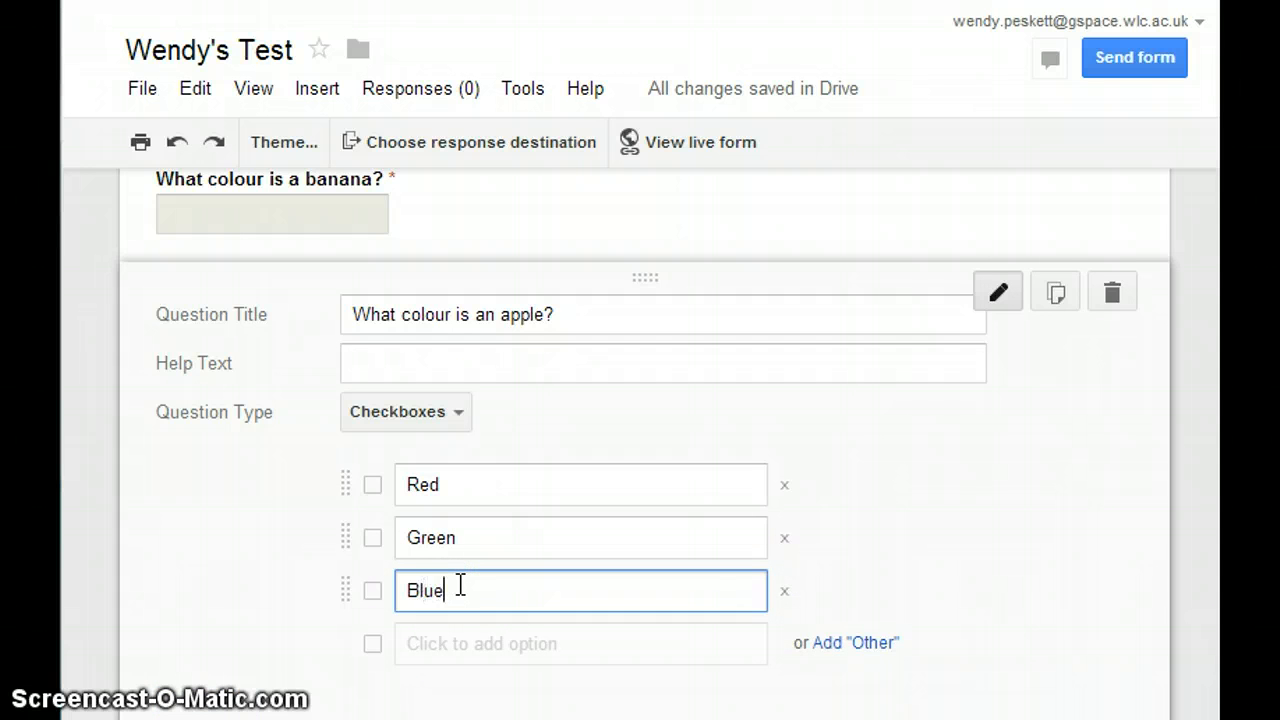
pyautogui.click(460, 643)
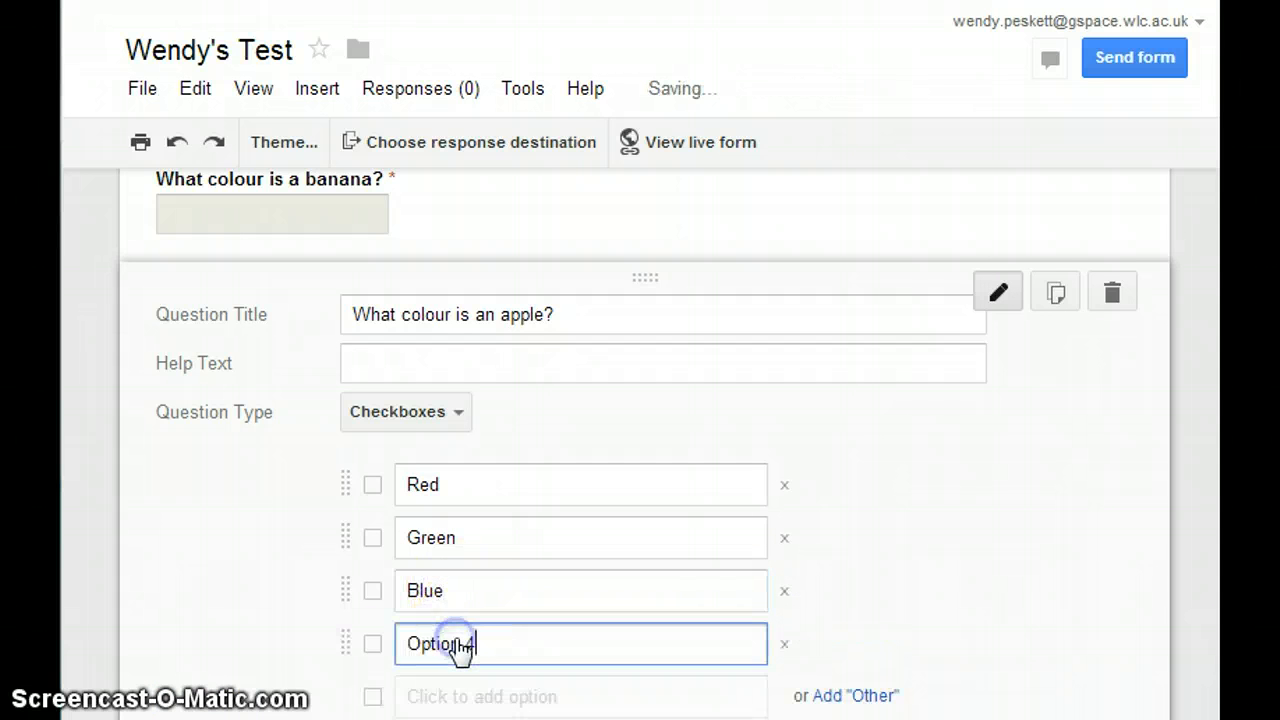
pyautogui.press('BackSpace')
pyautogui.press('BackSpace')
pyautogui.press('BackSpace')
pyautogui.press('BackSpace')
pyautogui.press('BackSpace')
pyautogui.press('BackSpace')
pyautogui.press('BackSpace')
pyautogui.press('BackSpace')
pyautogui.write('Pink')
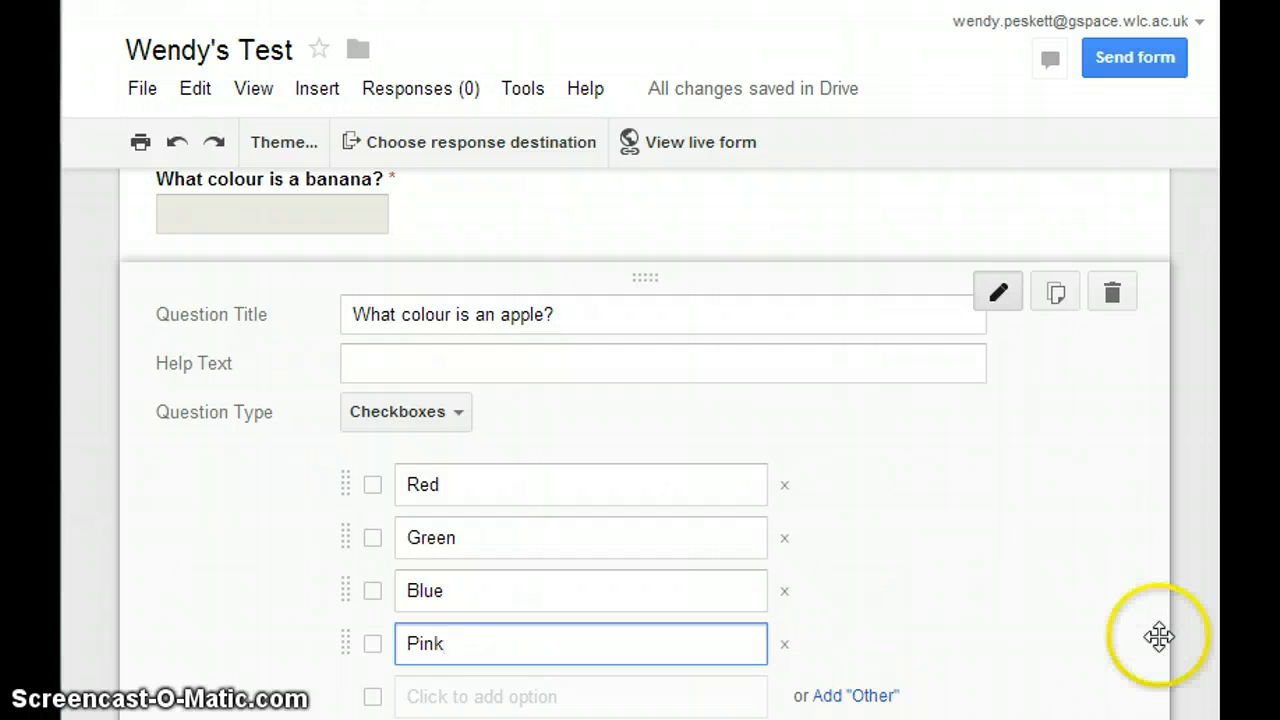
# Step: Make the apple question a required question and finish editing it
pyautogui.scroll(-2, 645, 440)
pyautogui.scroll(-1, 645, 428)
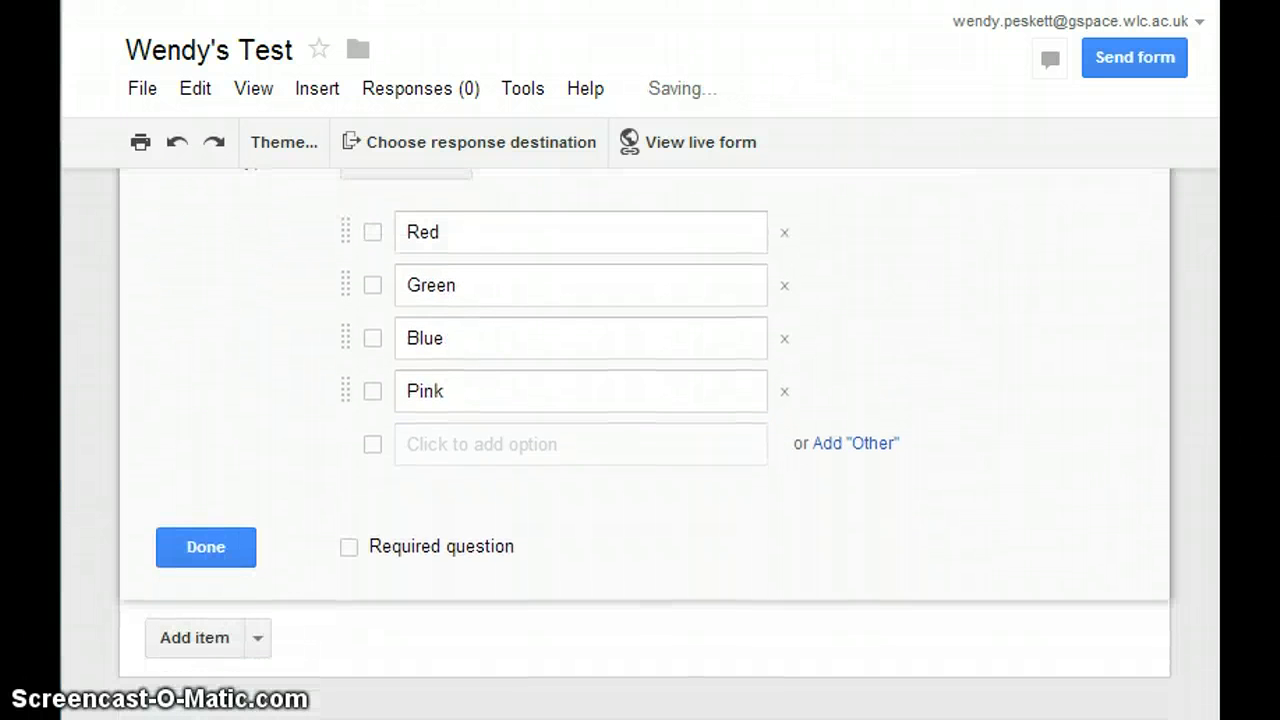
pyautogui.click(350, 548)
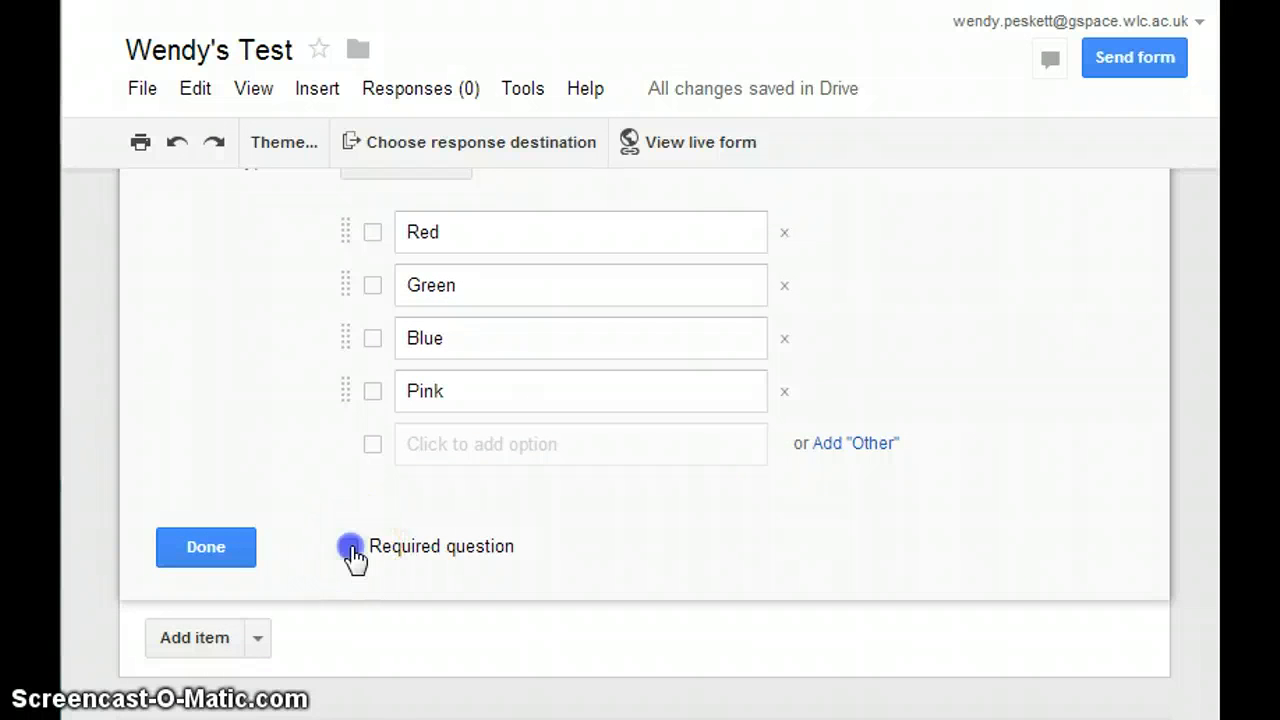
pyautogui.click(206, 552)
pyautogui.click(206, 556)
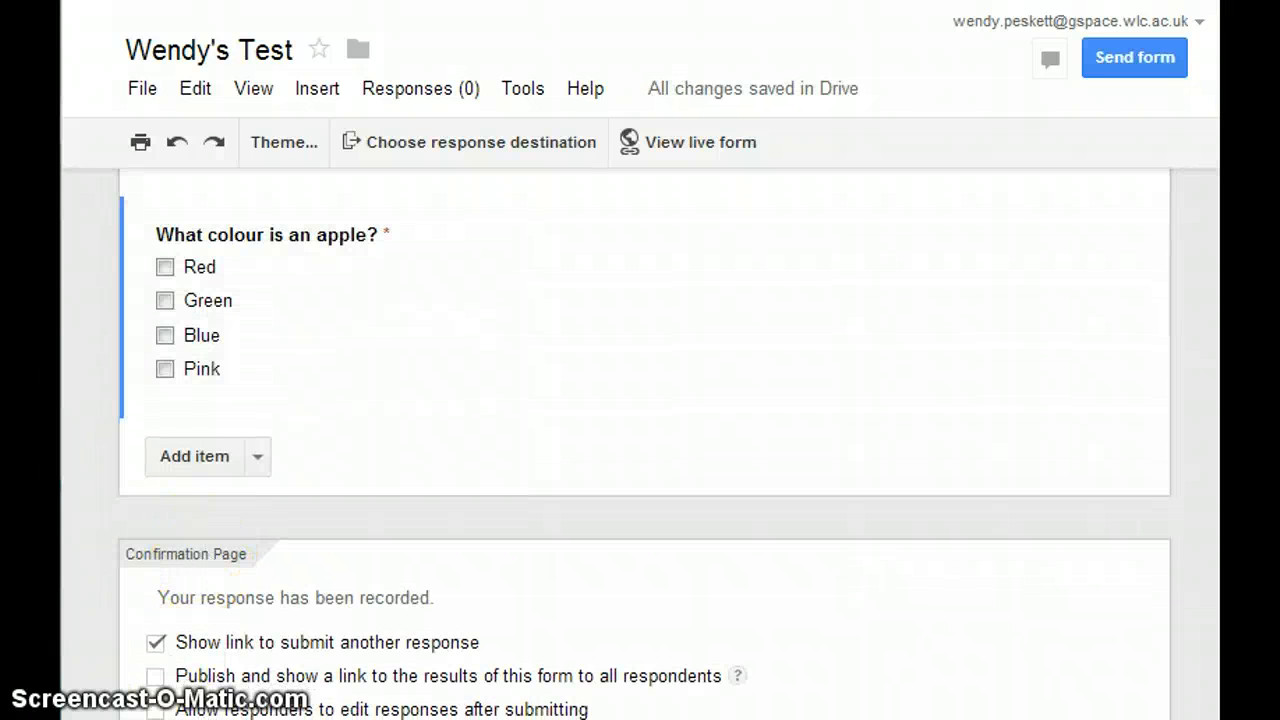
# Step: Open the live version of the form and select its full web address
pyautogui.scroll(3, 640, 400)
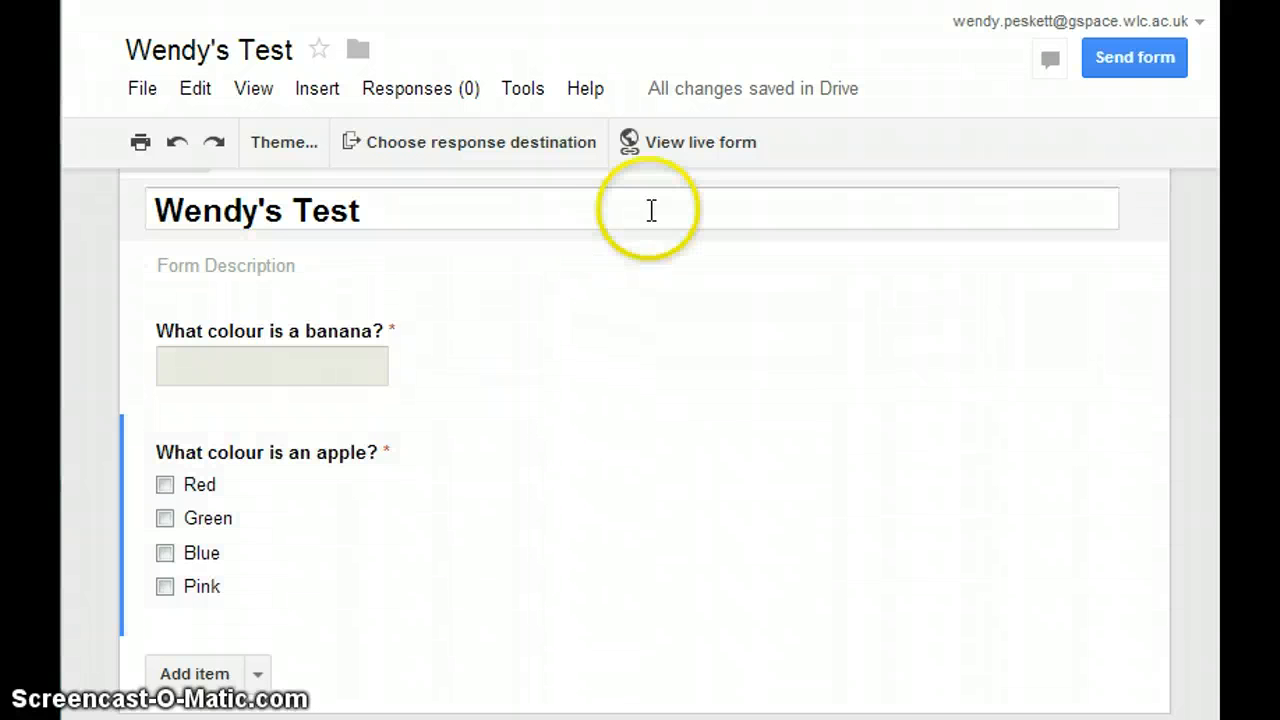
pyautogui.click(675, 143)
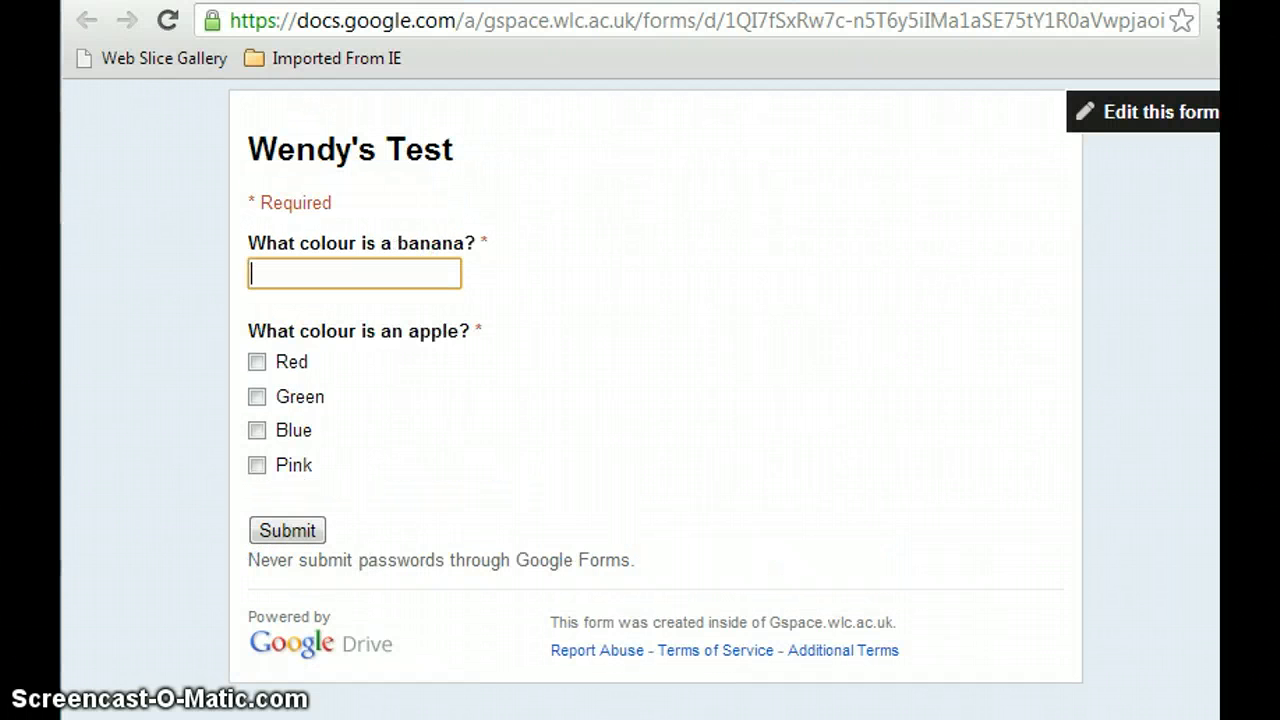
pyautogui.click(505, 30)
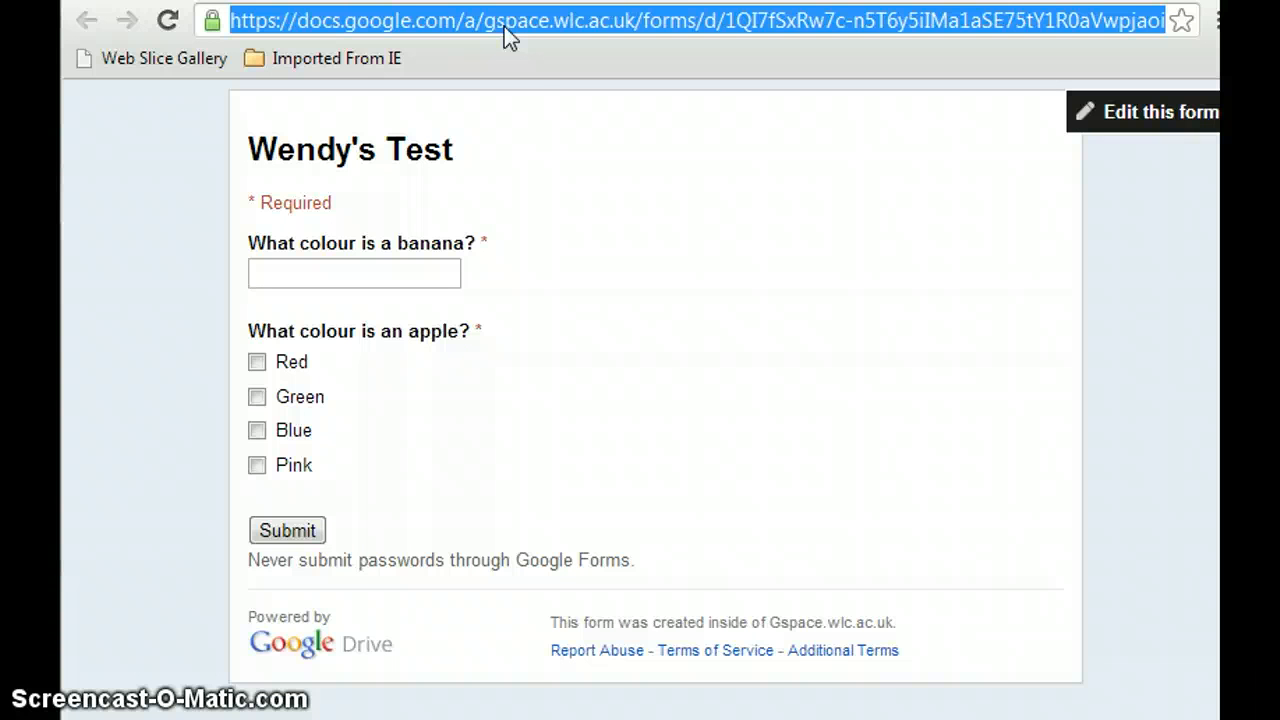
# Step: Answer the banana question with "Yellow", choose Red and Green for the apple question, and submit the response
pyautogui.click(415, 275)
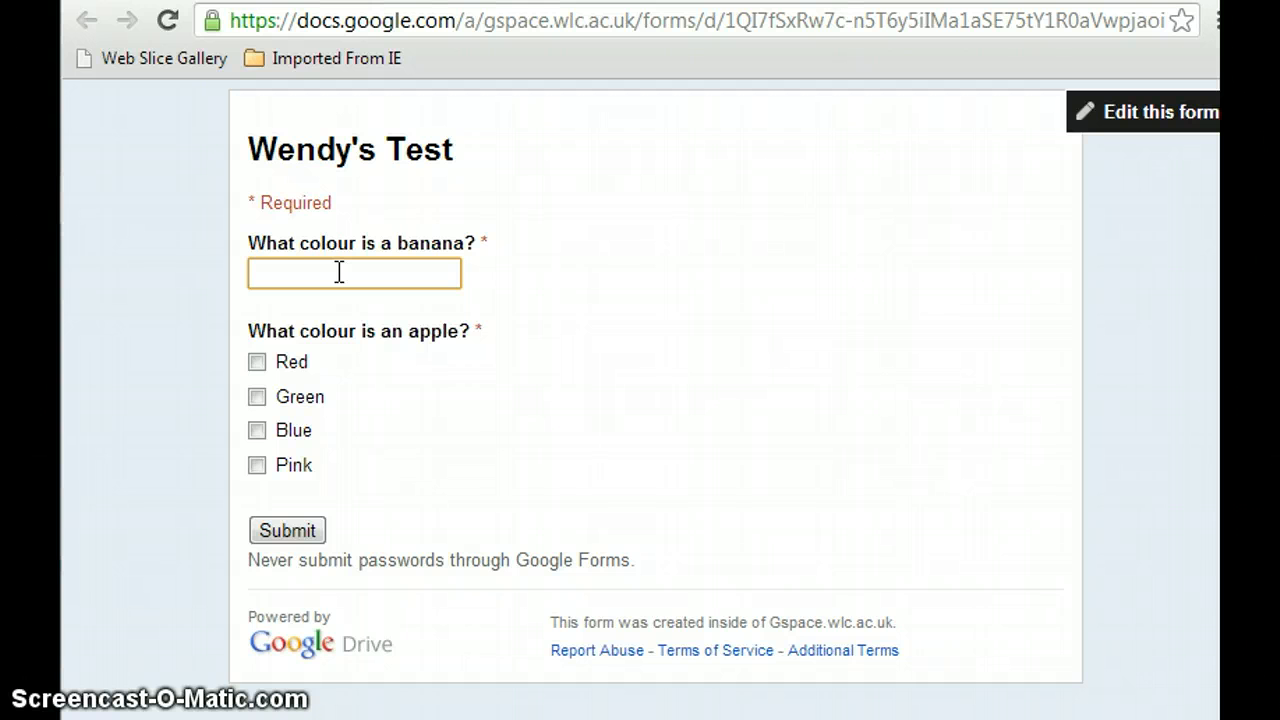
pyautogui.click(323, 303)
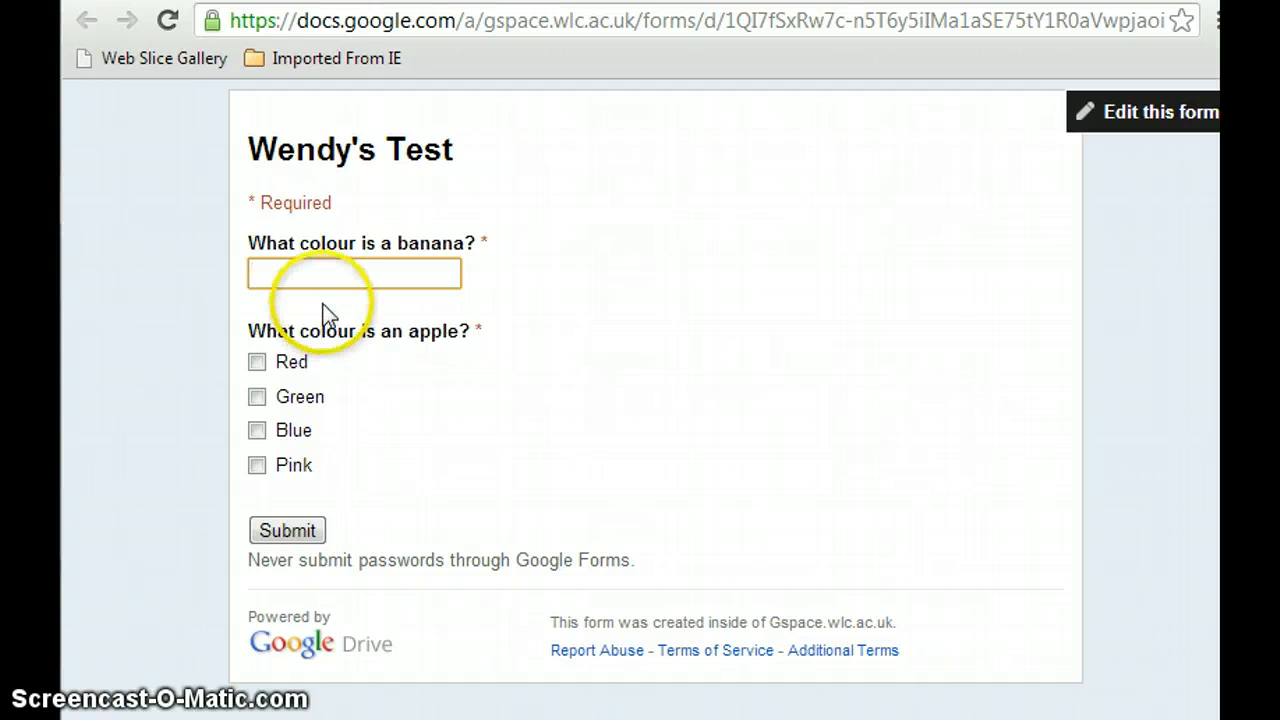
pyautogui.write('Yellow')
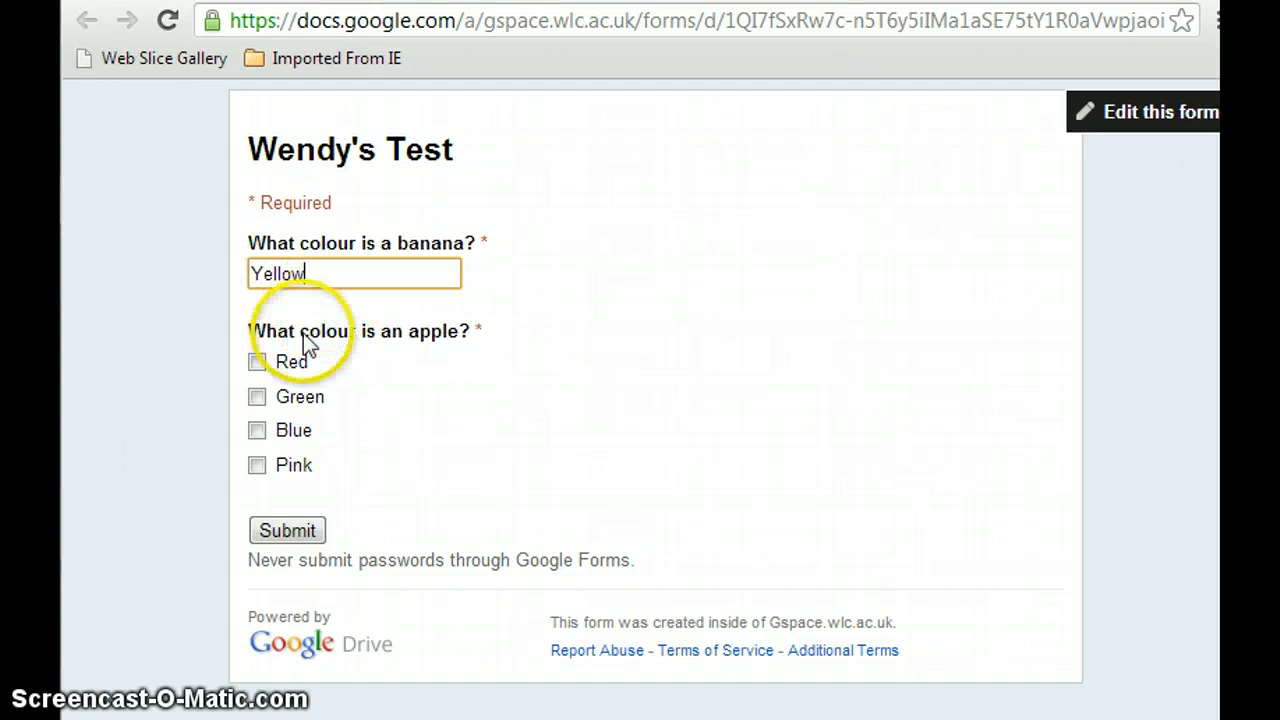
pyautogui.click(257, 362)
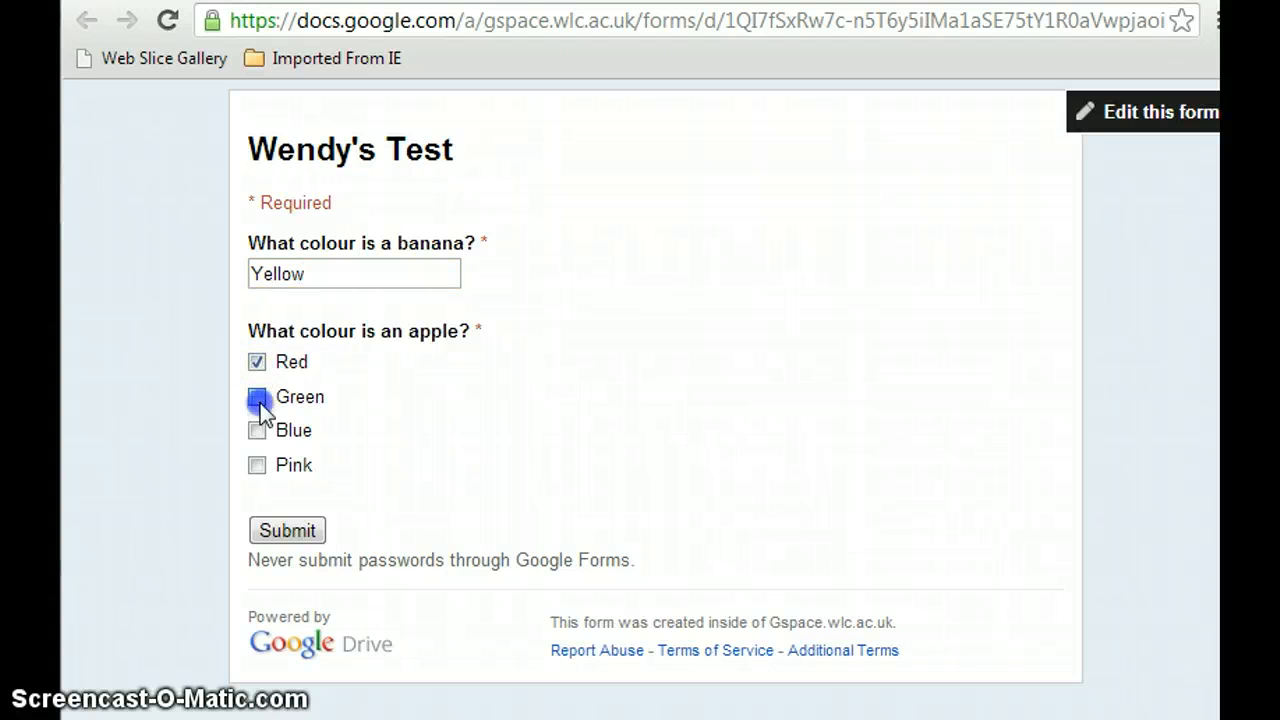
pyautogui.click(258, 399)
pyautogui.click(285, 532)
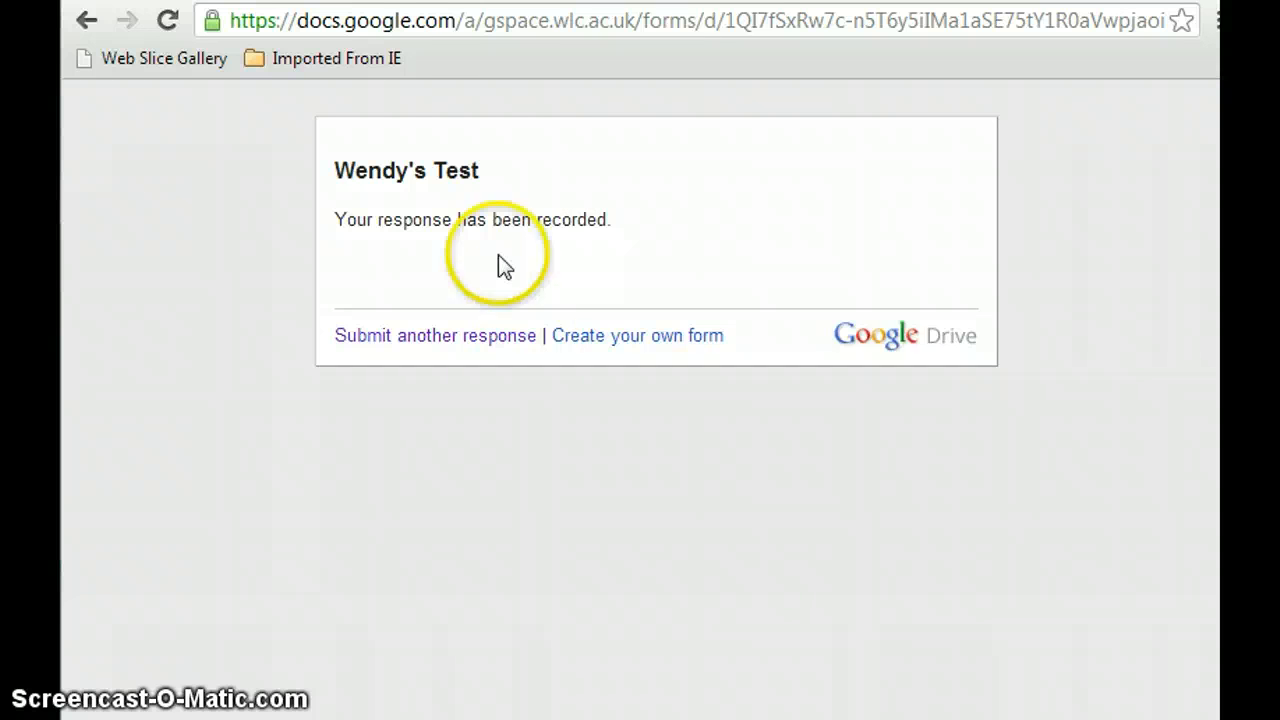
# Step: Return to the form editor, send responses to a new spreadsheet with the suggested name, and open that responses spreadsheet
pyautogui.click(760, 2)
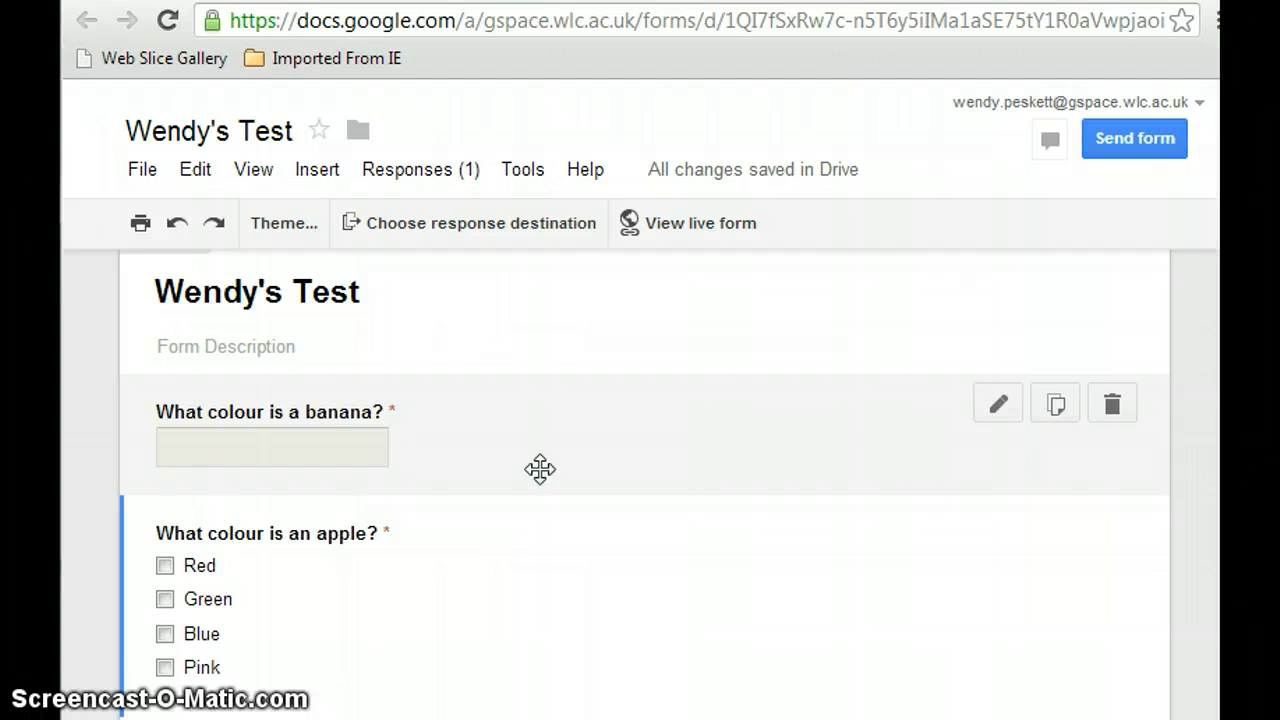
pyautogui.click(527, 497)
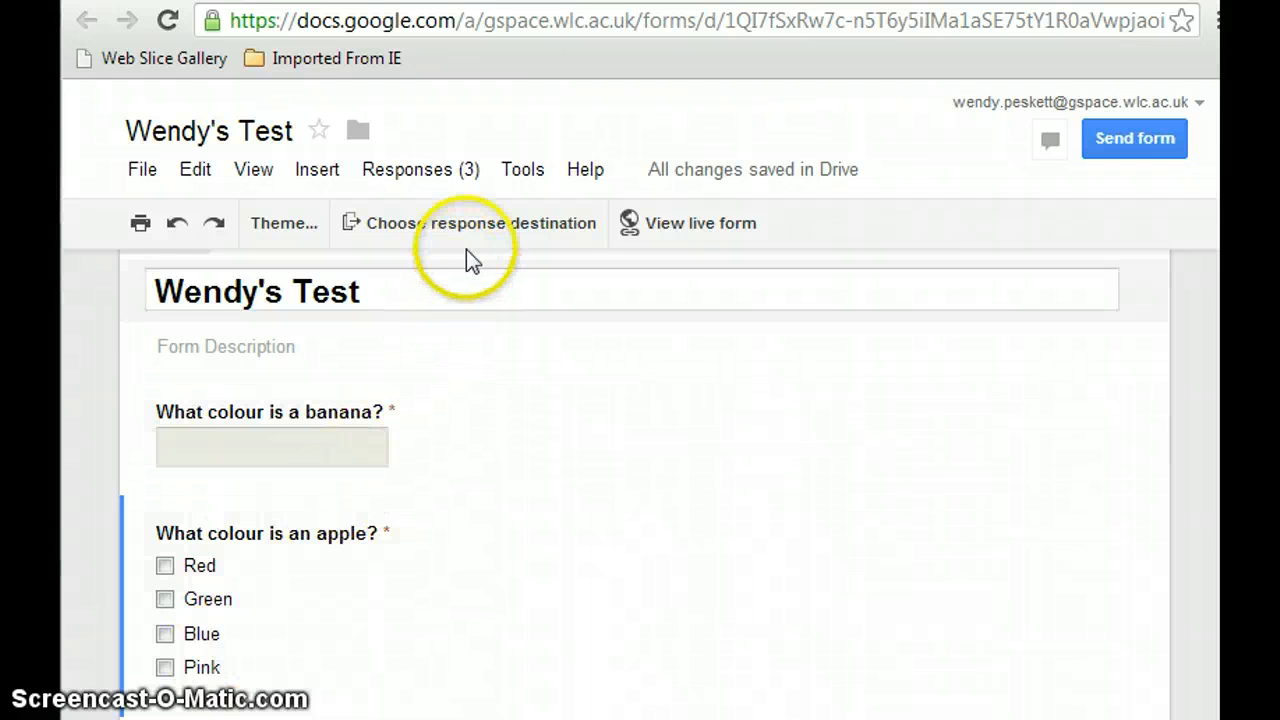
pyautogui.click(470, 229)
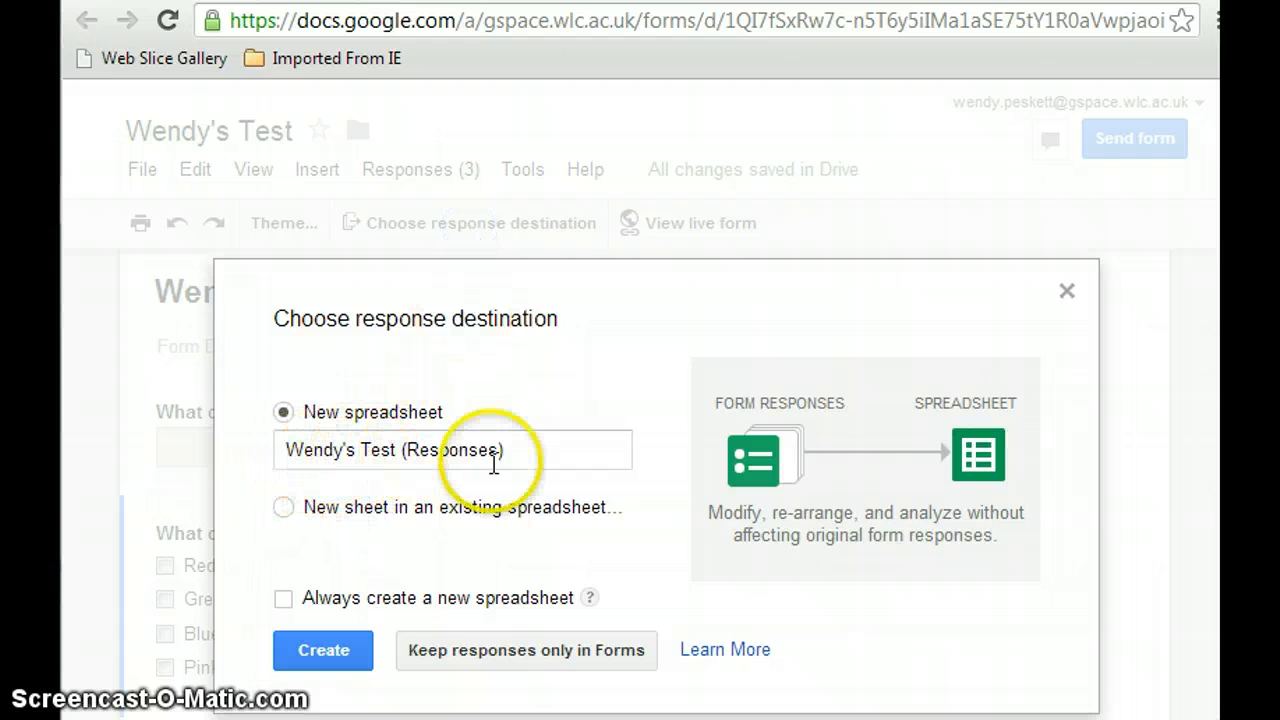
pyautogui.click(324, 651)
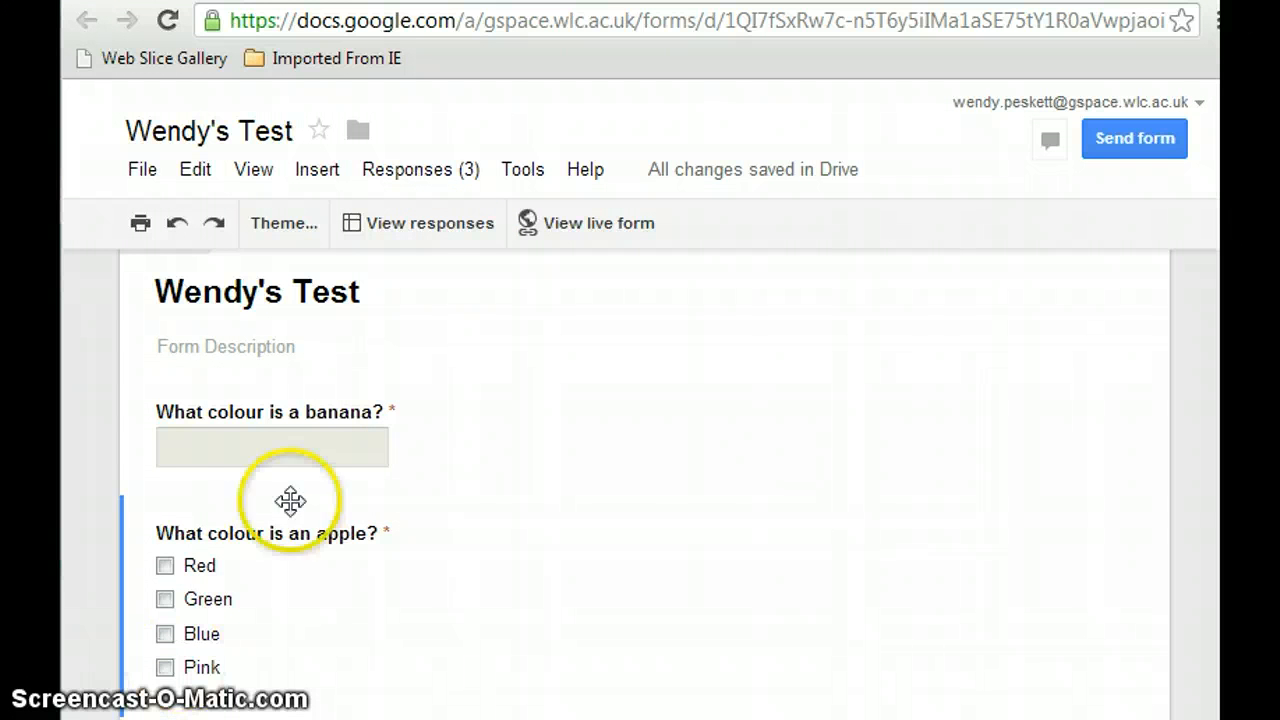
pyautogui.click(444, 220)
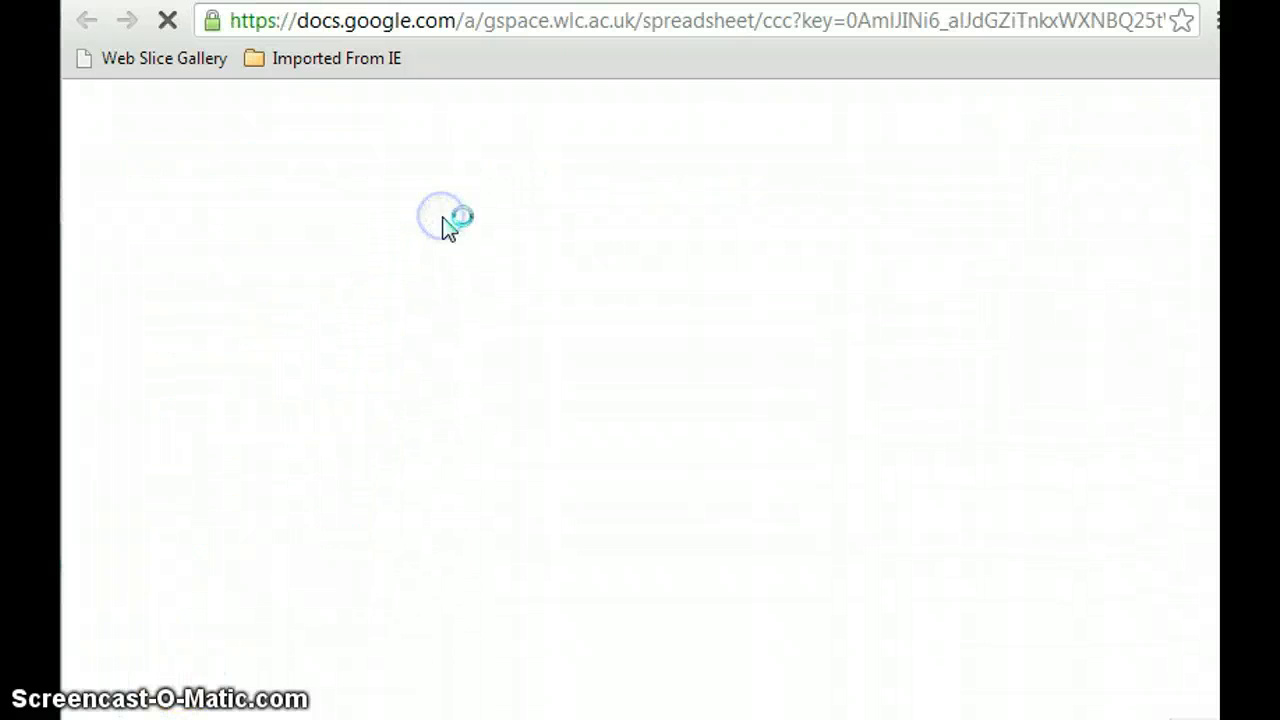